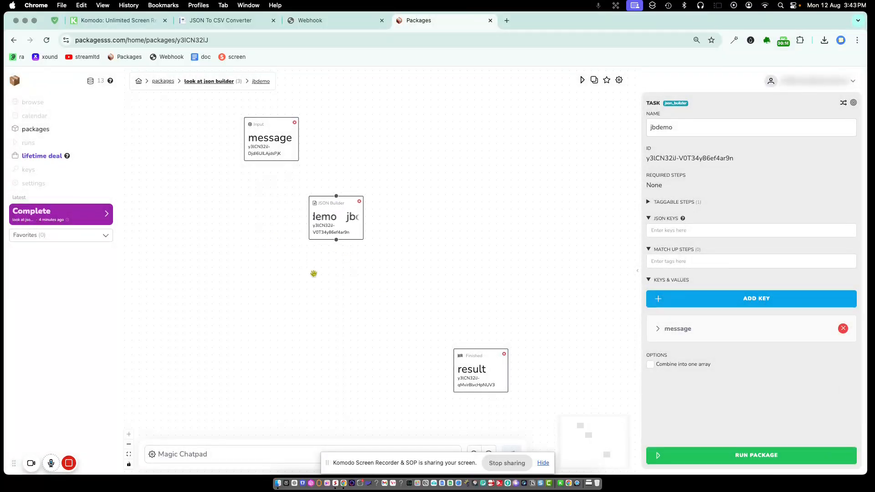
Add an HTTP Request step from the canvas menu and nudge jbdemo slightly left.
{"action": "right_click", "coordinate": [329, 286]}
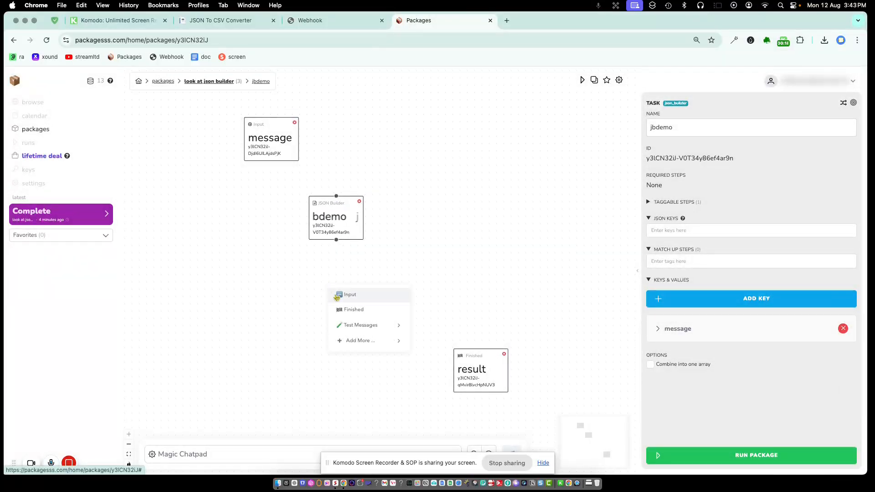
{"action": "mouse_move", "coordinate": [360, 340]}
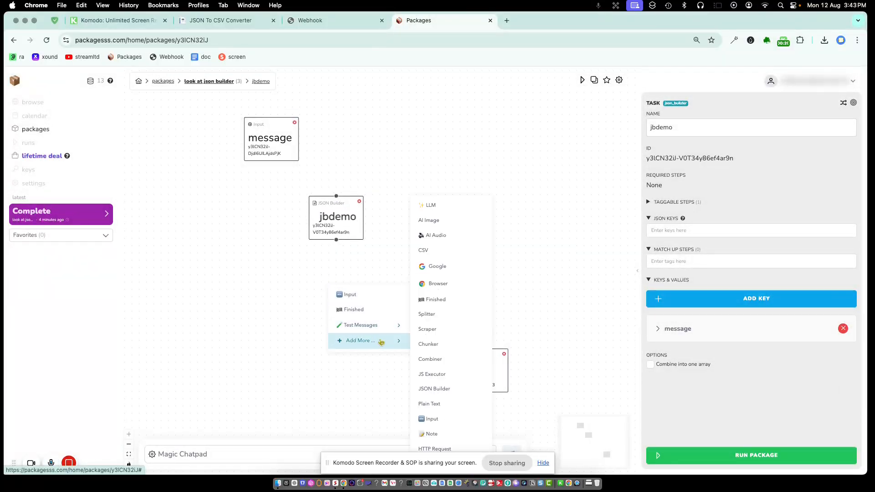
{"action": "left_click", "coordinate": [437, 449]}
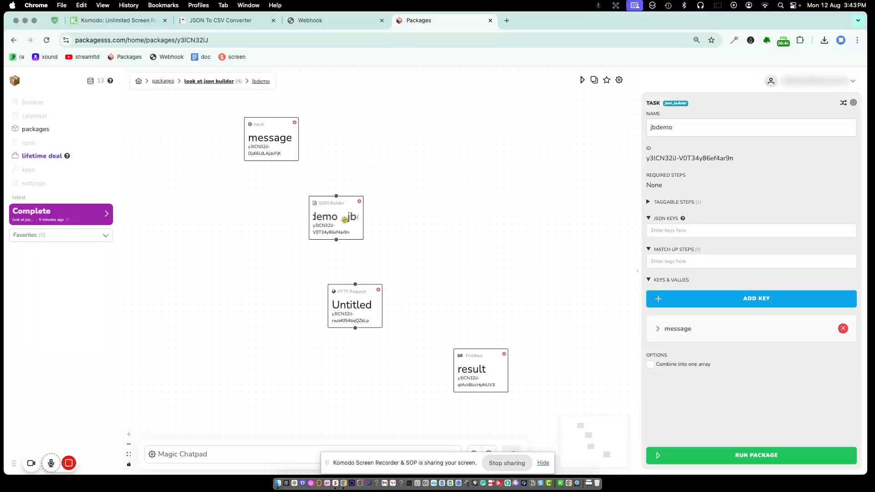
{"action": "left_click_drag", "start_coordinate": [339, 216], "coordinate": [335, 214]}
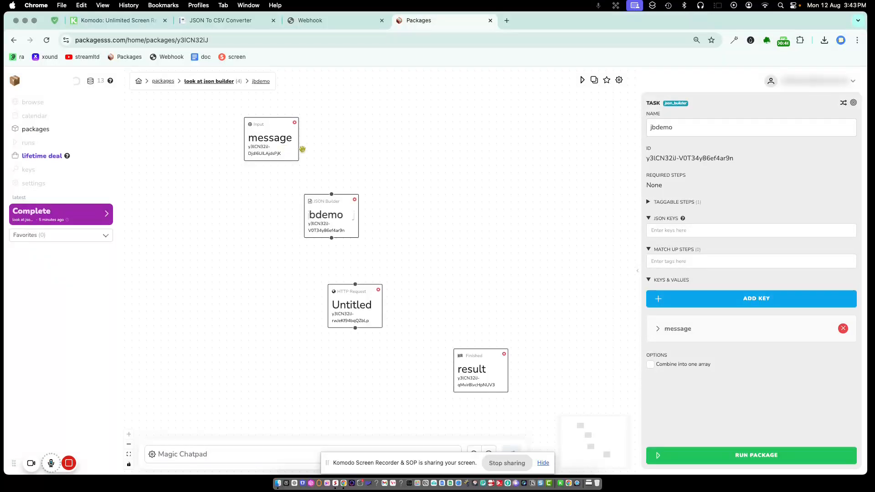
Add a new Input step to the canvas and name it model.
{"action": "right_click", "coordinate": [356, 137]}
{"action": "mouse_move", "coordinate": [420, 176]}
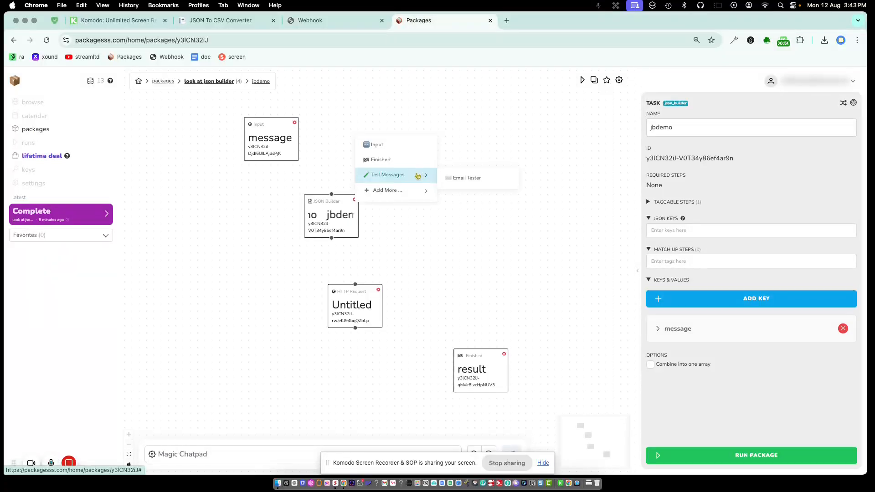
{"action": "left_click", "coordinate": [406, 150]}
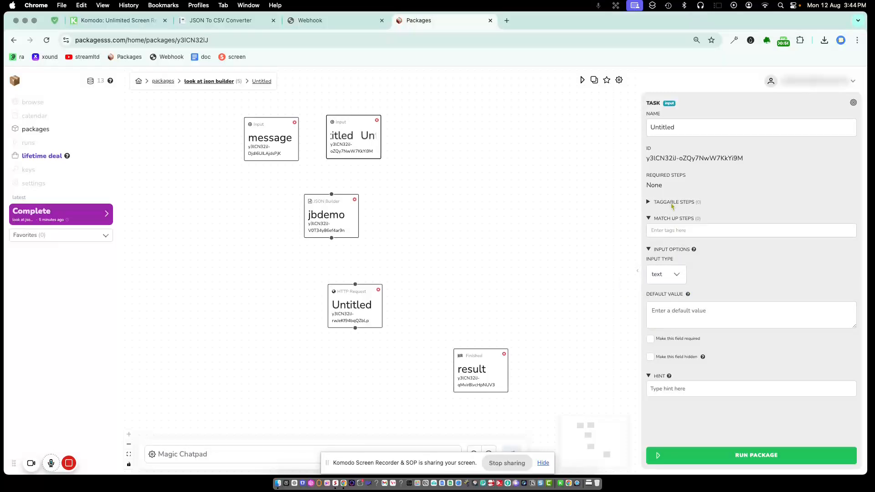
{"action": "left_click_drag", "start_coordinate": [676, 123], "coordinate": [639, 133]}
{"action": "type", "text": "model"}
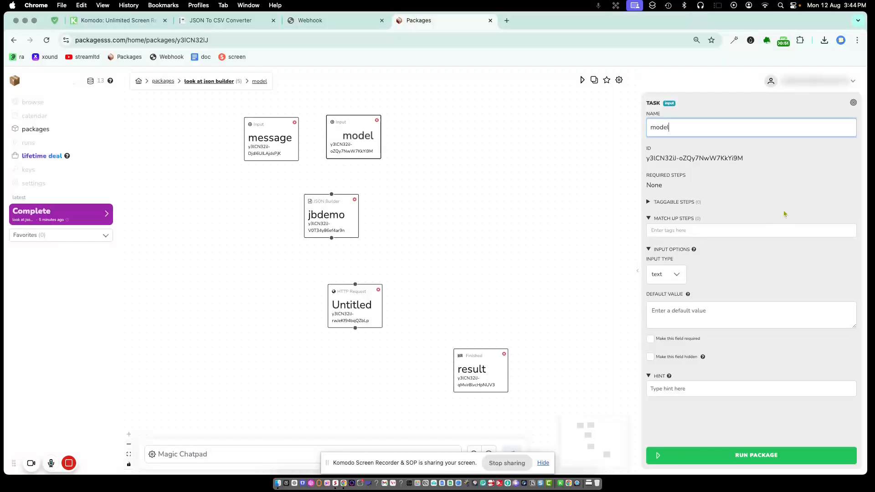
{"action": "left_click", "coordinate": [785, 214]}
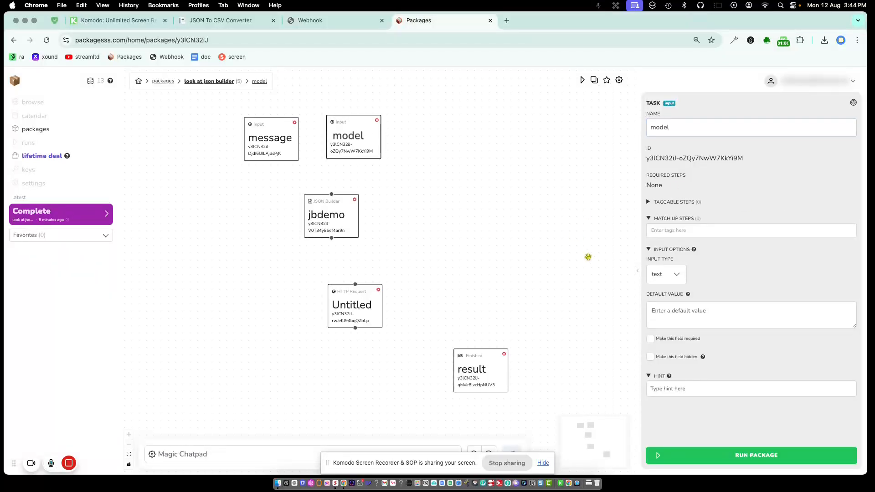
Give the model input the default value gpt4.
{"action": "left_click", "coordinate": [684, 322]}
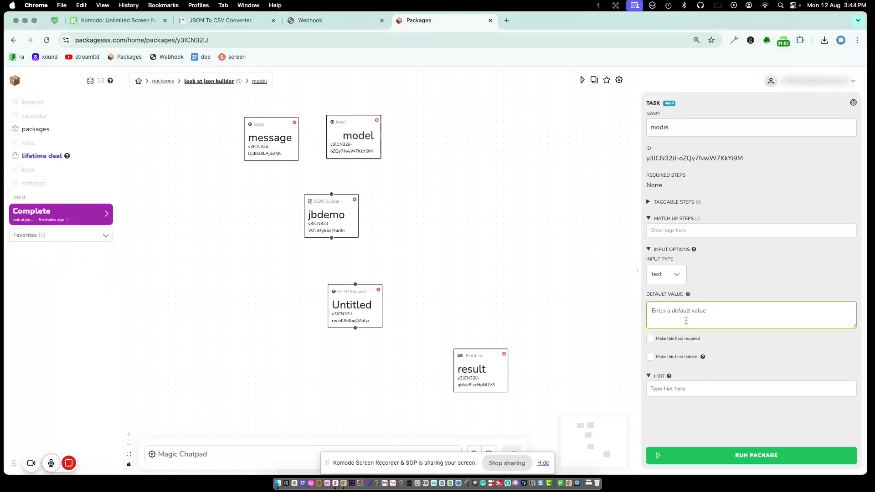
{"action": "type", "text": "gpt4"}
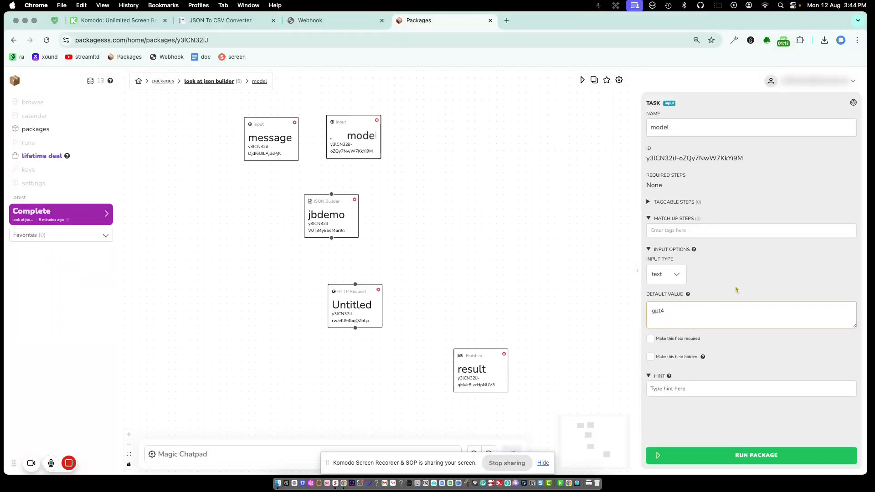
{"action": "double_click", "coordinate": [678, 311]}
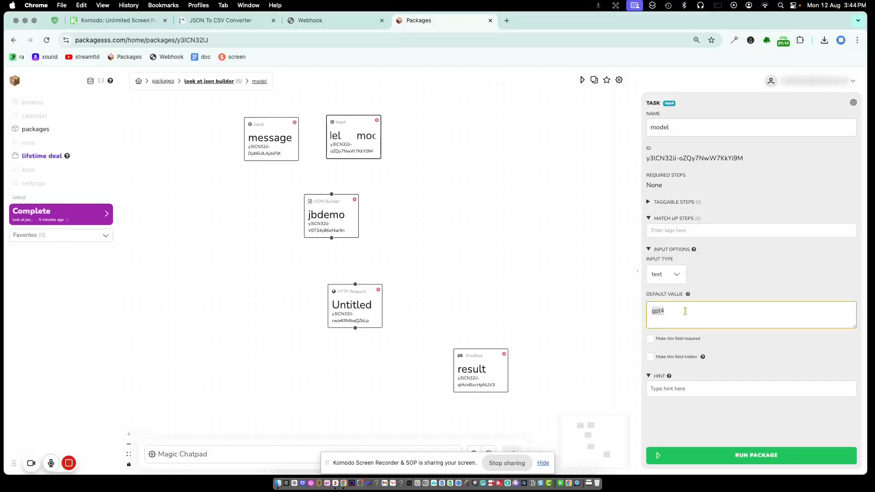
{"action": "left_click", "coordinate": [692, 314]}
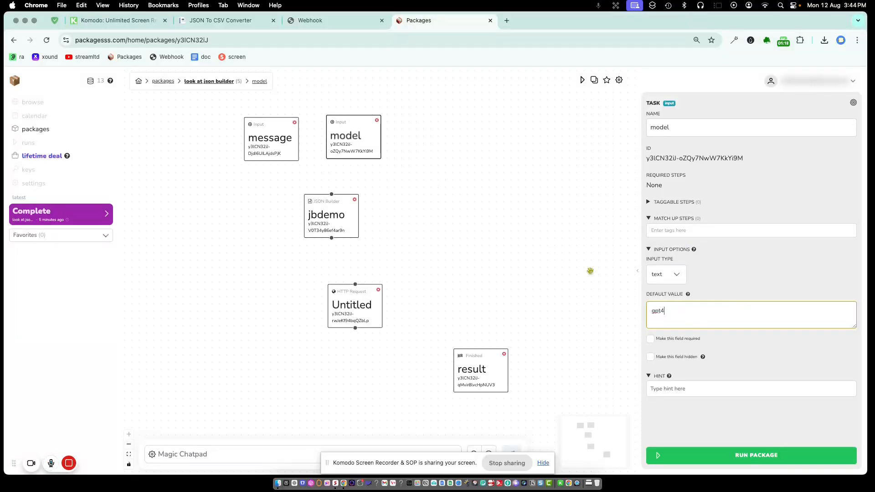
{"action": "left_click", "coordinate": [452, 212]}
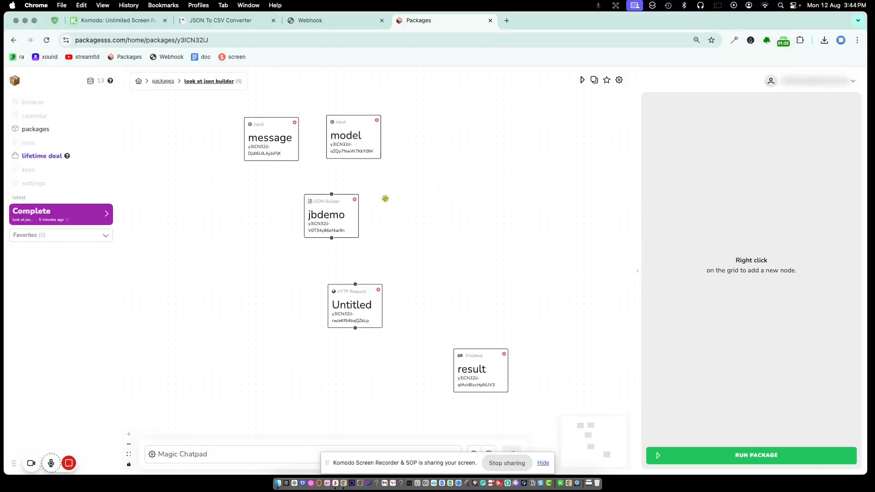
Add a 'model' key to the jbdemo JSON Builder whose value references the model input.
{"action": "left_click", "coordinate": [331, 214]}
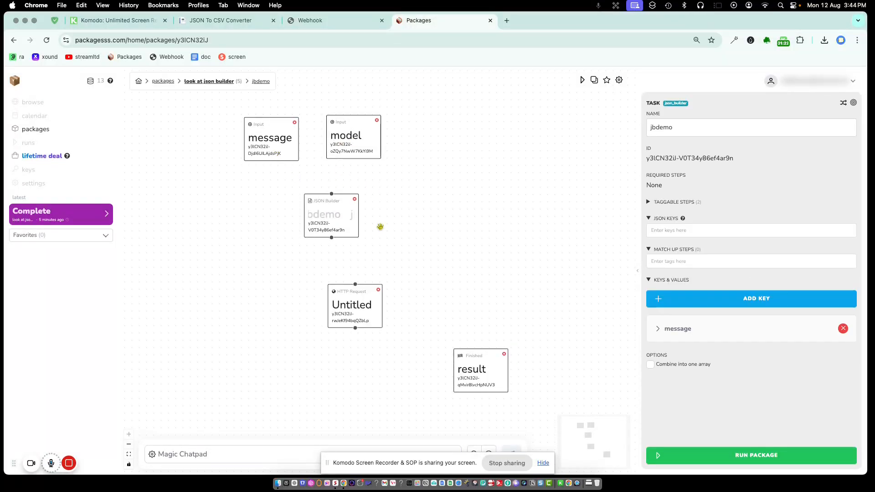
{"action": "left_click", "coordinate": [732, 299]}
{"action": "left_click", "coordinate": [688, 360]}
{"action": "left_click", "coordinate": [674, 399]}
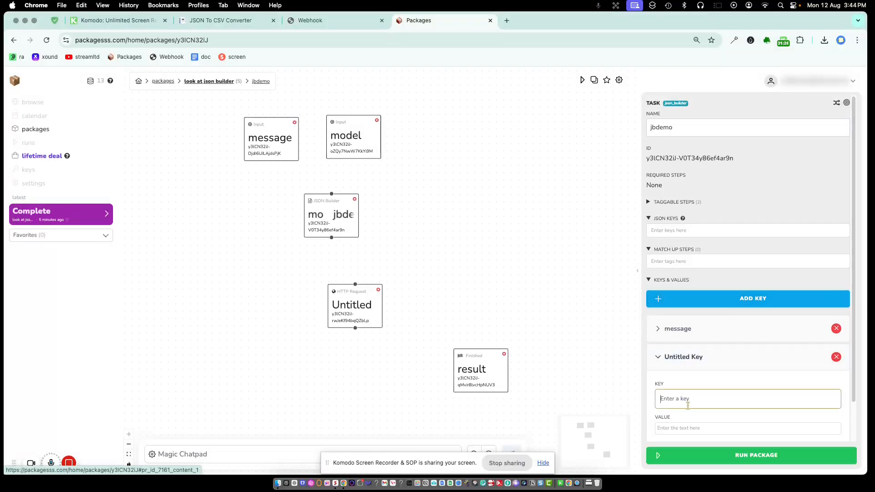
{"action": "type", "text": "model"}
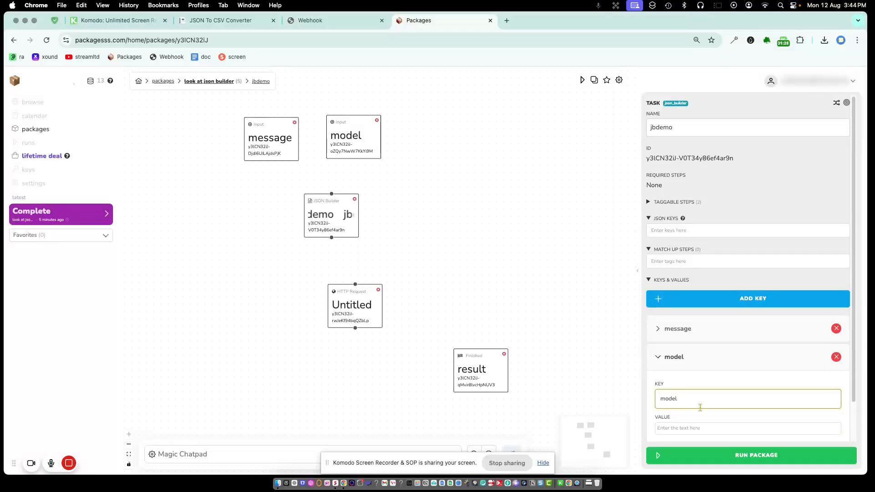
{"action": "left_click", "coordinate": [711, 429]}
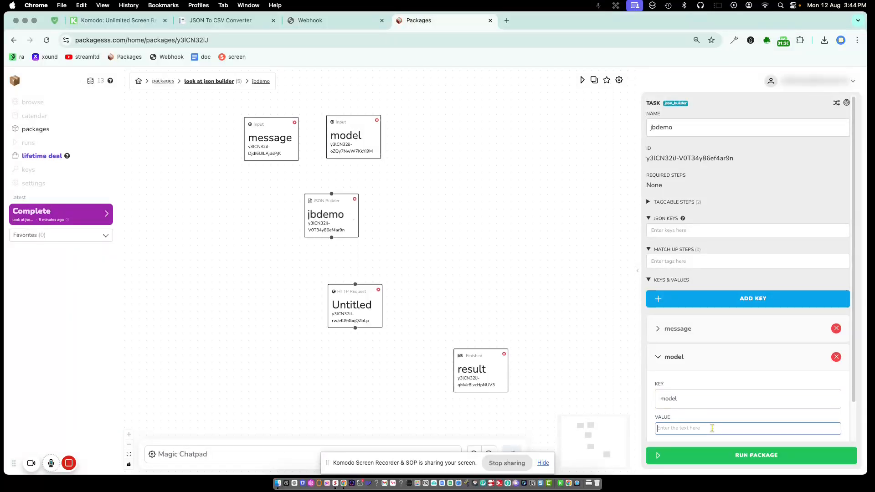
{"action": "type", "text": "@"}
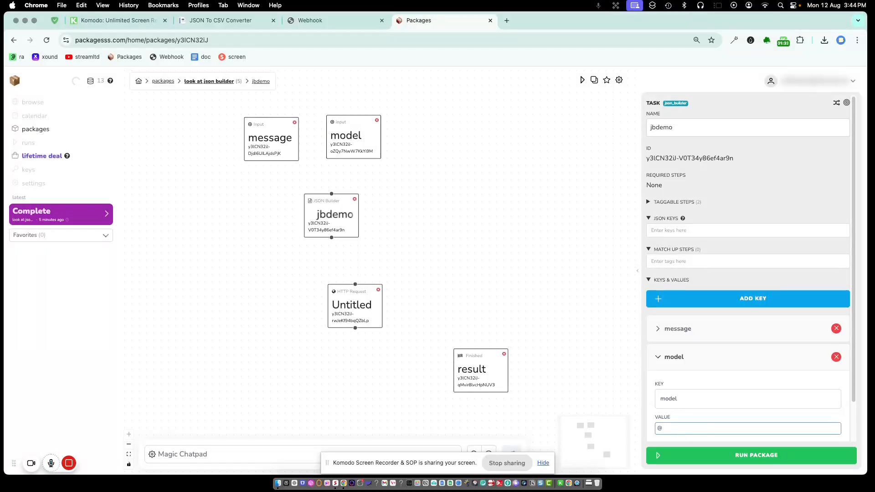
{"action": "type", "text": "m"}
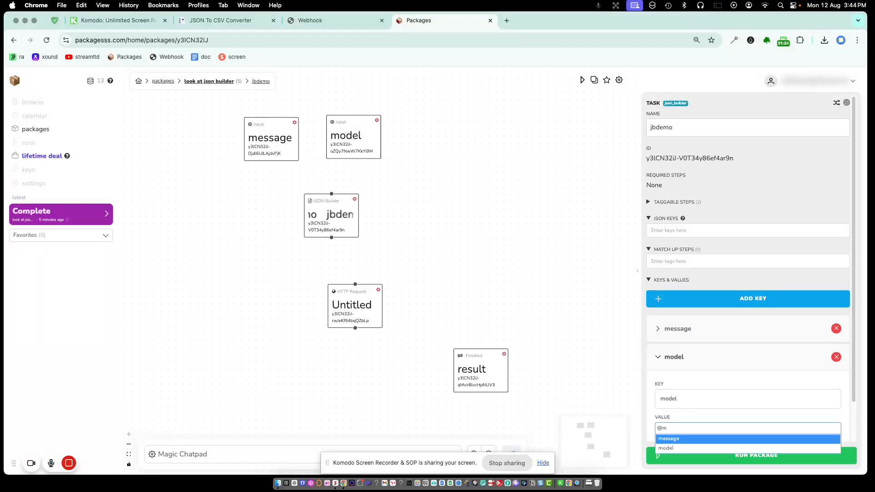
{"action": "left_click", "coordinate": [709, 449]}
{"action": "scroll", "coordinate": [715, 337], "scroll_direction": "down", "scroll_amount": 2}
{"action": "left_click", "coordinate": [713, 326]}
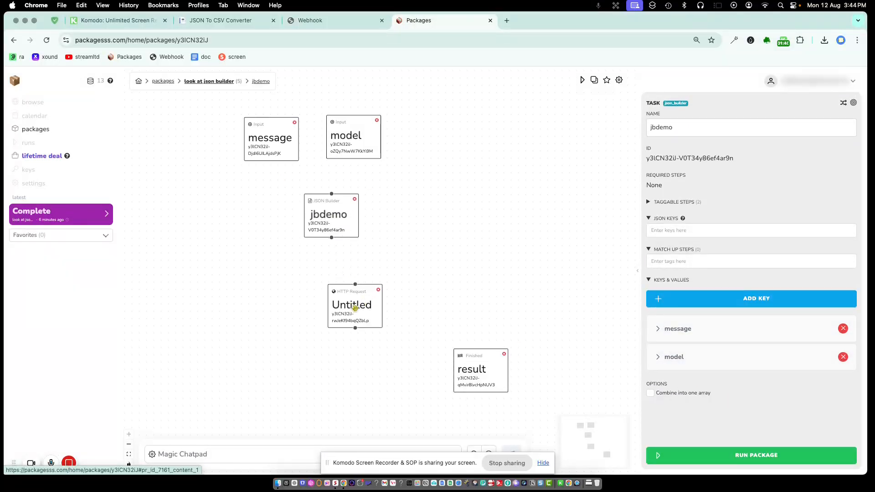
Place the HTTP Request step below jbdemo and connect jbdemo's output into it.
{"action": "left_click", "coordinate": [355, 309]}
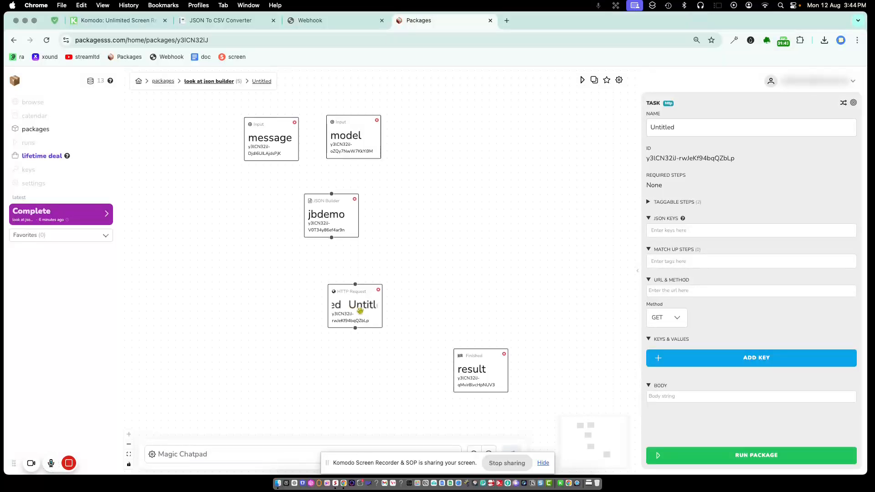
{"action": "left_click", "coordinate": [342, 231]}
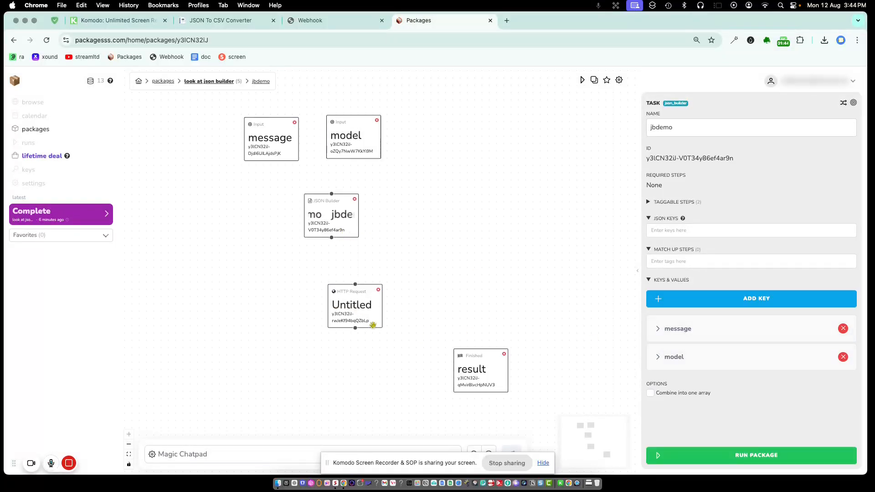
{"action": "left_click", "coordinate": [371, 297]}
{"action": "left_click_drag", "start_coordinate": [371, 297], "coordinate": [377, 286]}
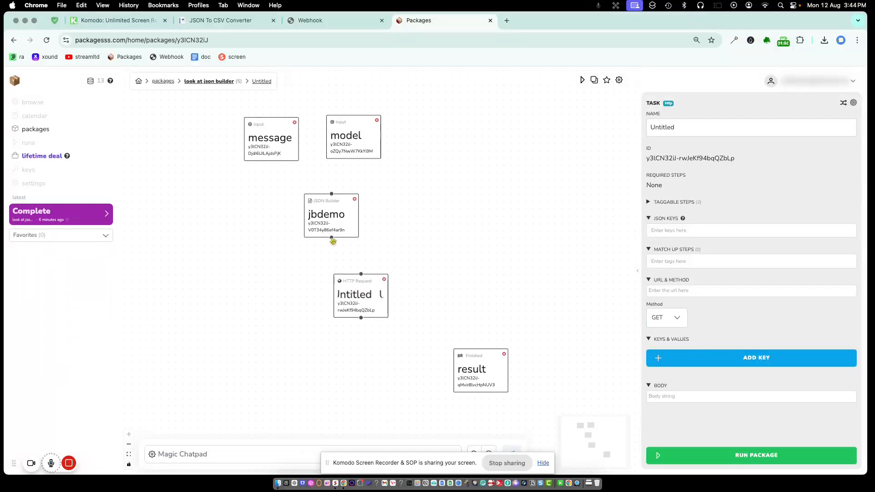
{"action": "left_click_drag", "start_coordinate": [331, 238], "coordinate": [361, 273]}
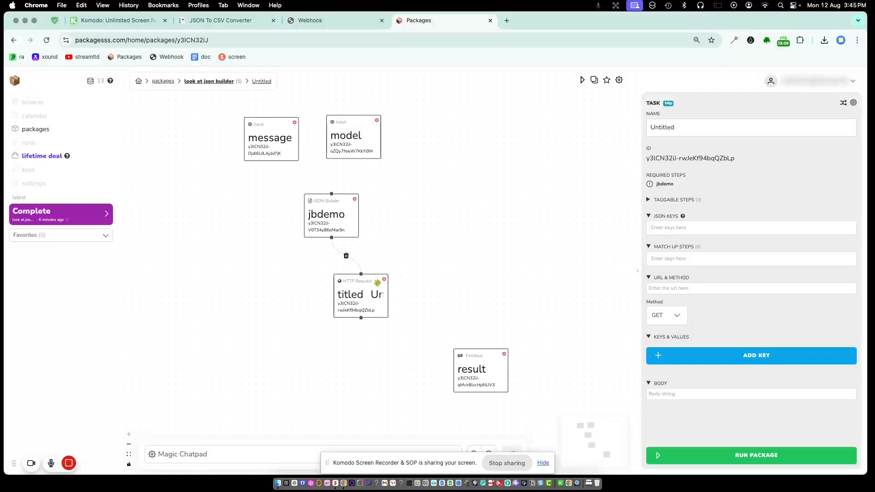
{"action": "left_click", "coordinate": [346, 255]}
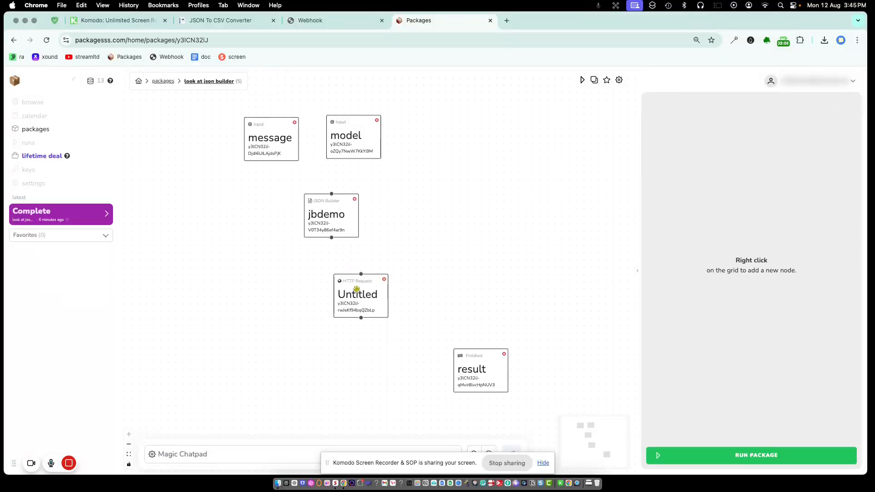
{"action": "left_click", "coordinate": [358, 292]}
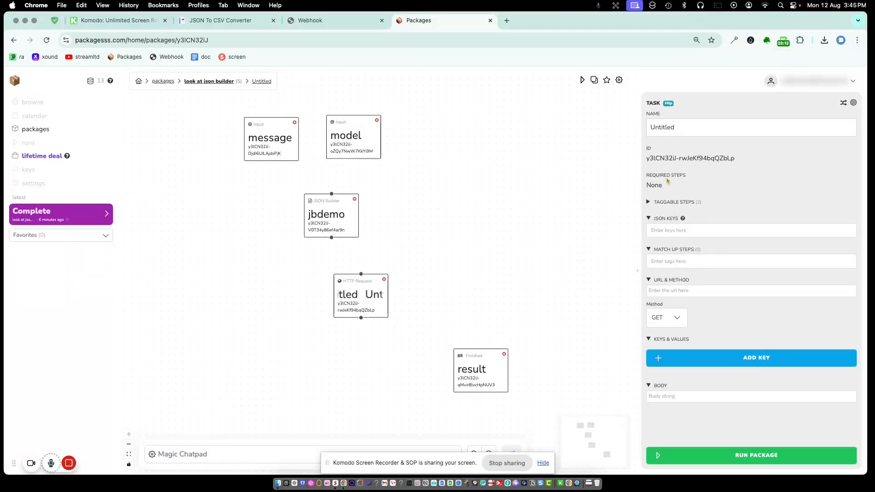
{"action": "left_click_drag", "start_coordinate": [332, 237], "coordinate": [361, 274]}
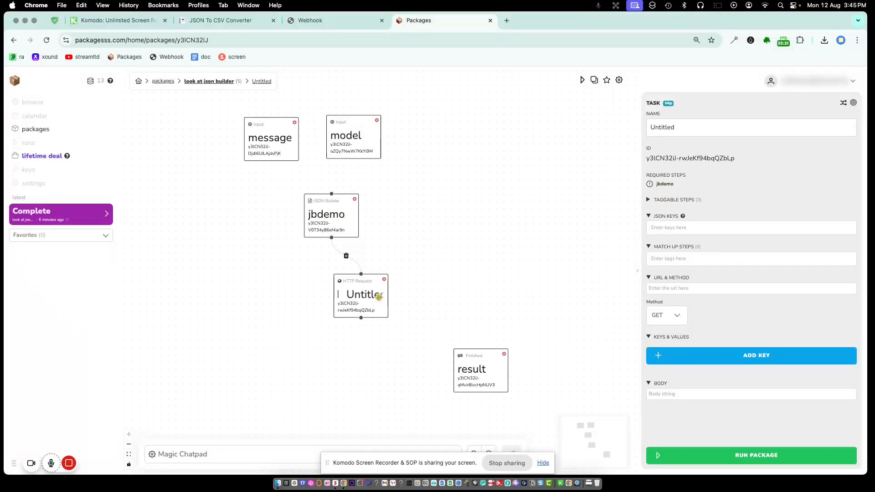
{"action": "double_click", "coordinate": [646, 127]}
Rename the Untitled HTTP Request step to 'webhook to somewhere'.
{"action": "type", "text": "webhook"}
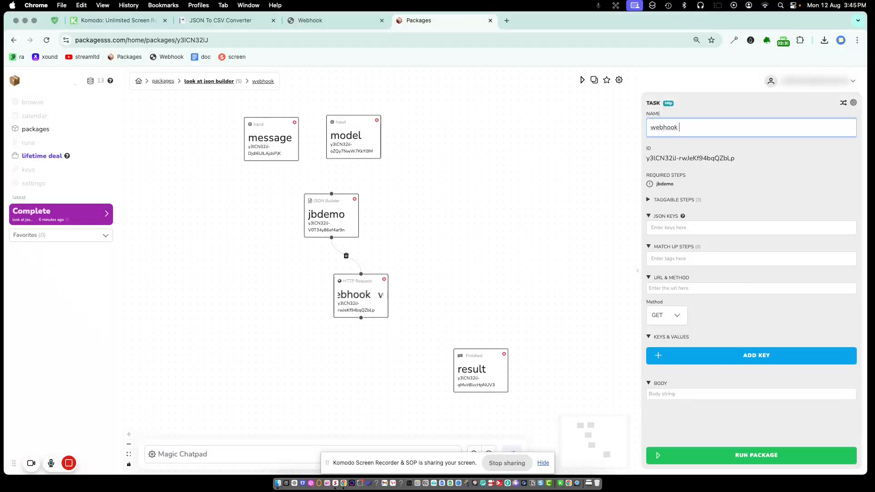
{"action": "type", "text": " to somewhere"}
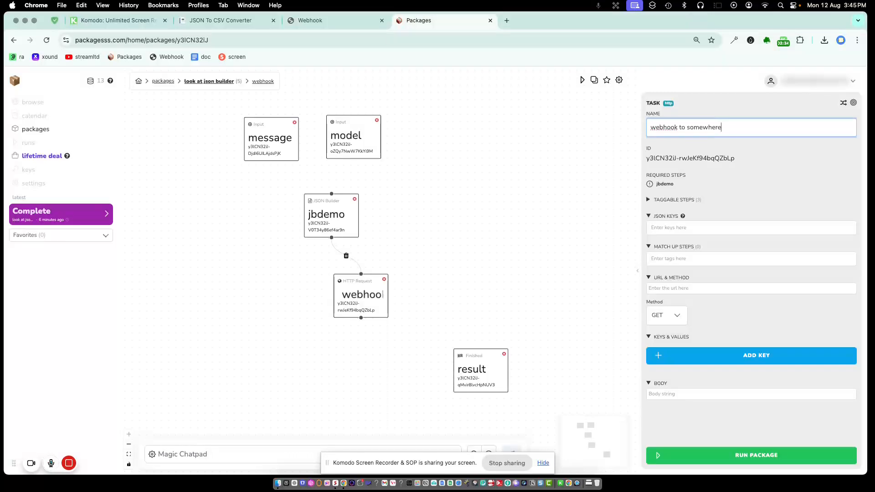
{"action": "left_click", "coordinate": [813, 199]}
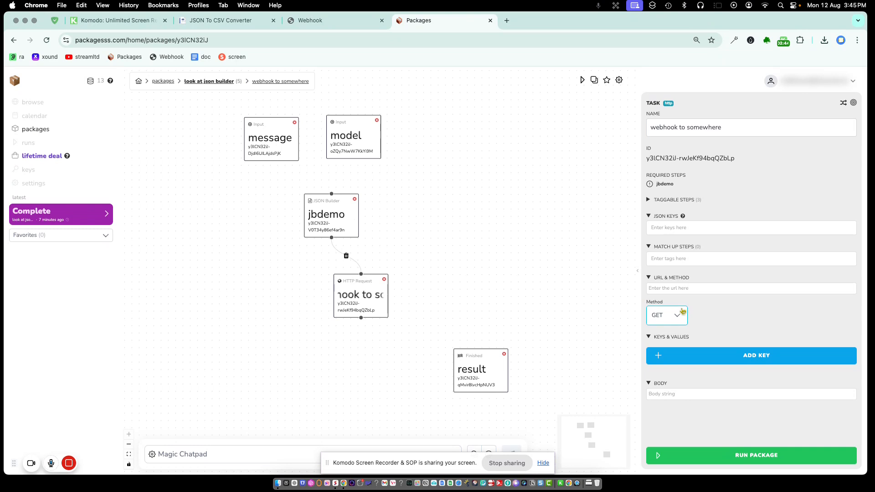
{"action": "left_click_drag", "start_coordinate": [376, 299], "coordinate": [376, 300]}
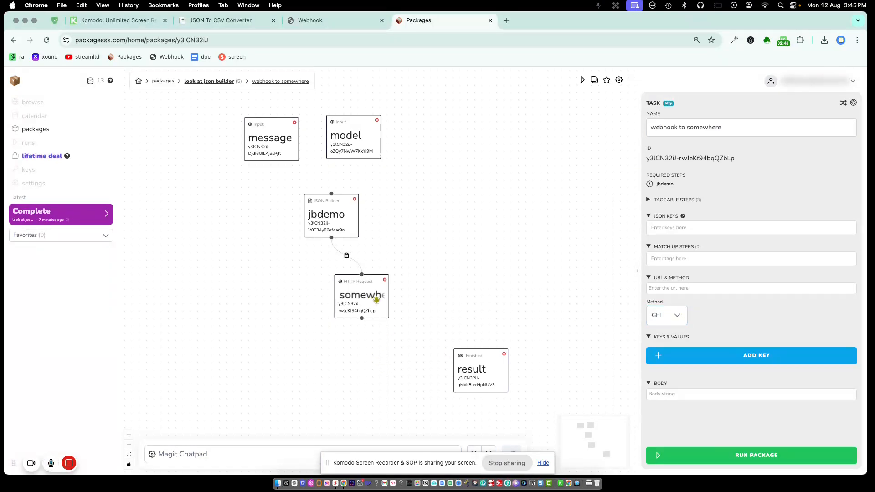
Set the request method to POST and add a body key 'model' mapped to the model input.
{"action": "left_click", "coordinate": [674, 316]}
{"action": "left_click", "coordinate": [675, 360]}
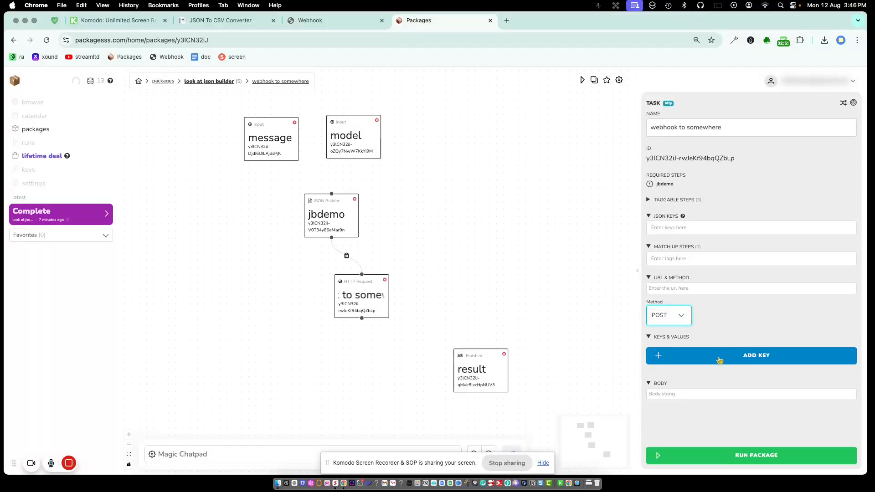
{"action": "left_click", "coordinate": [754, 358]}
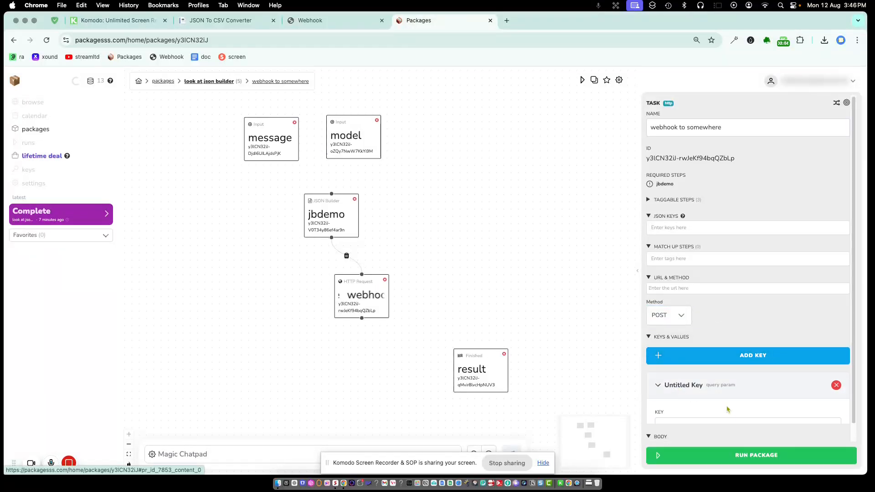
{"action": "scroll", "coordinate": [728, 409], "scroll_direction": "down", "scroll_amount": 3}
{"action": "left_click", "coordinate": [688, 385]}
{"action": "left_click", "coordinate": [672, 429]}
{"action": "left_click", "coordinate": [687, 323]}
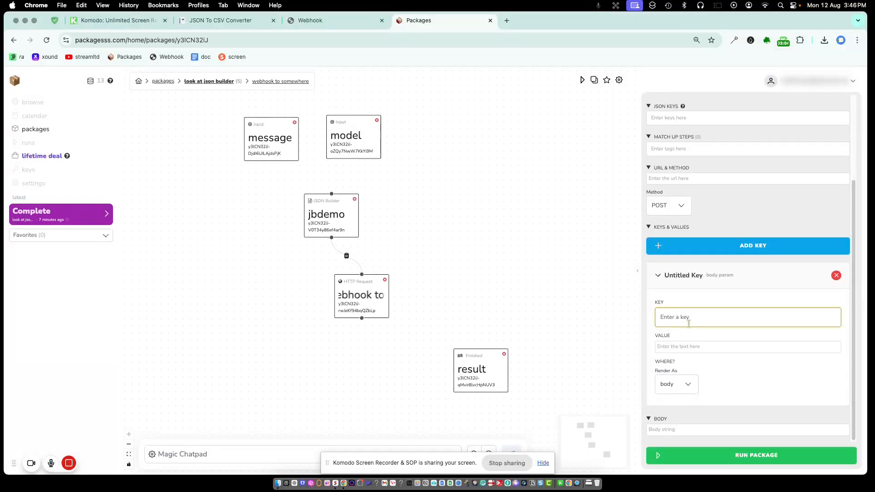
{"action": "type", "text": "model"}
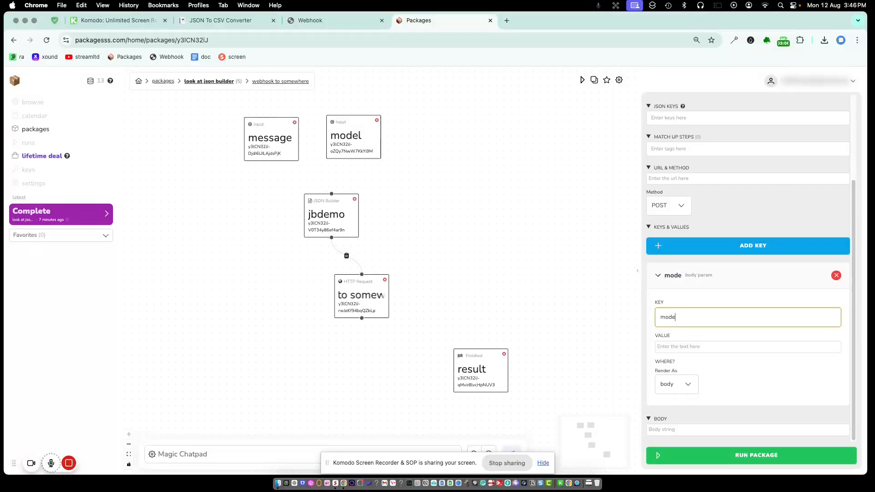
{"action": "left_click", "coordinate": [705, 345]}
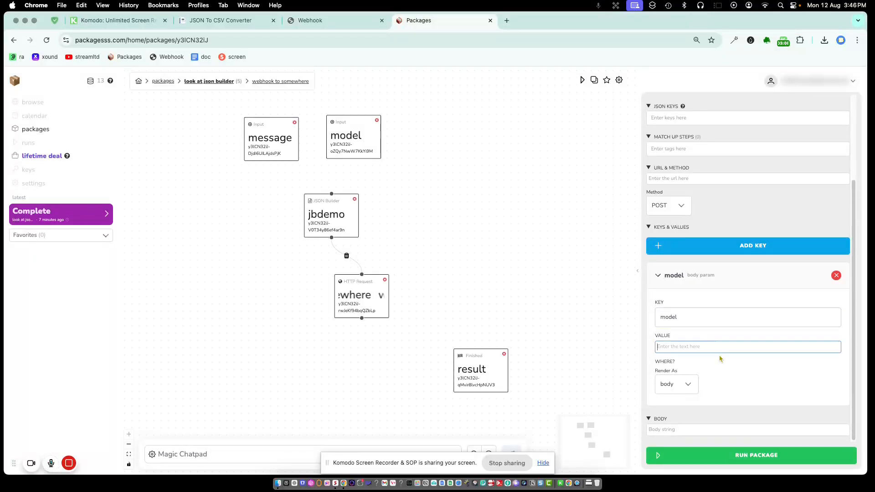
{"action": "type", "text": "@m"}
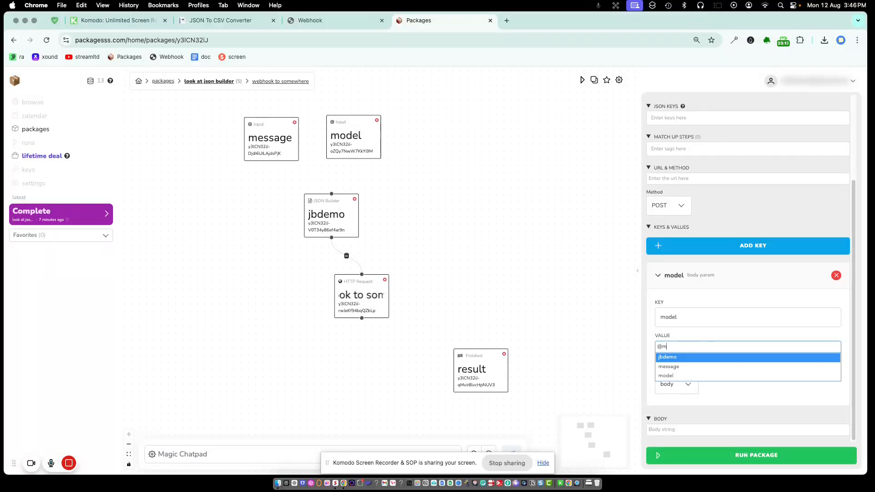
{"action": "left_click", "coordinate": [721, 376]}
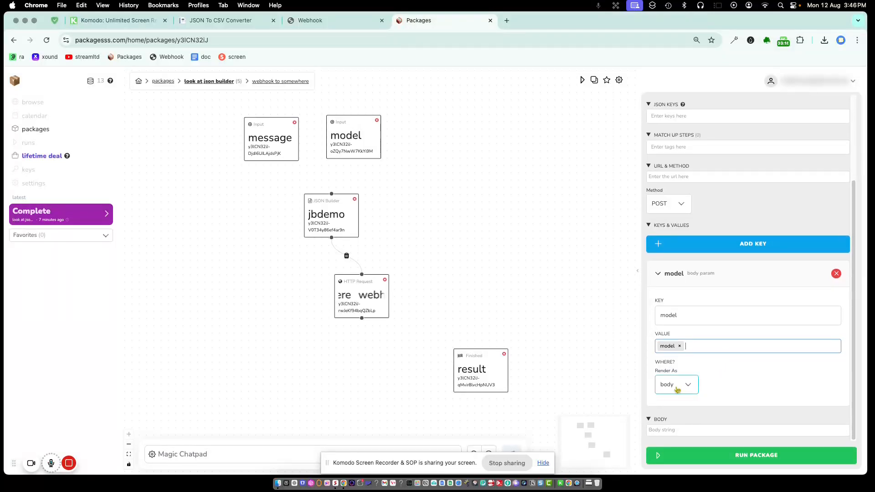
Add a second body key 'message' mapped to the message input.
{"action": "left_click", "coordinate": [743, 250]}
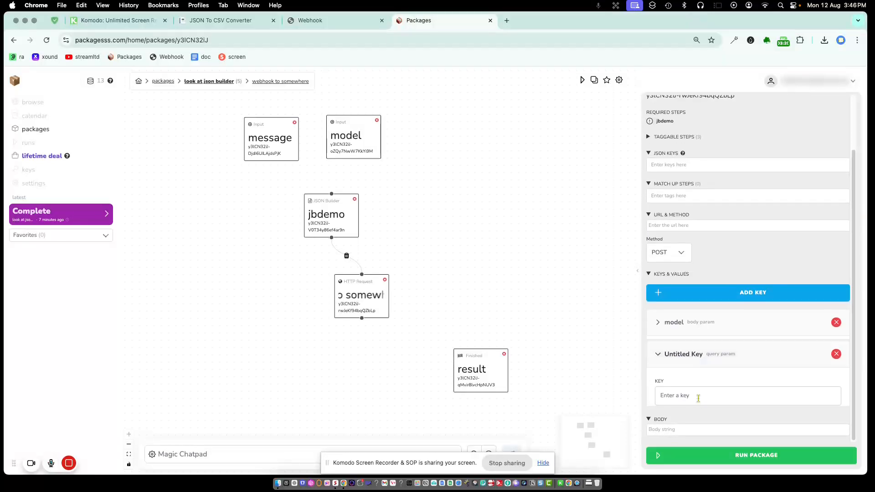
{"action": "left_click", "coordinate": [687, 318]}
{"action": "type", "text": "message"}
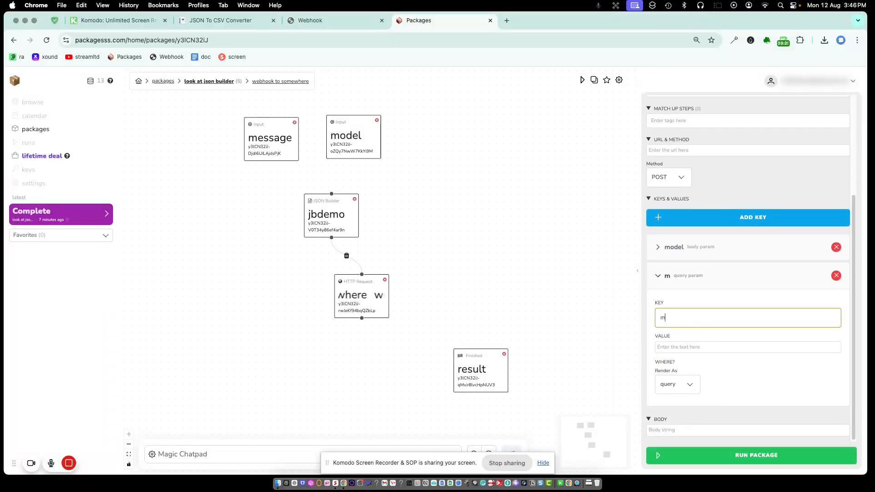
{"action": "left_click", "coordinate": [693, 345]}
{"action": "type", "text": "@m"}
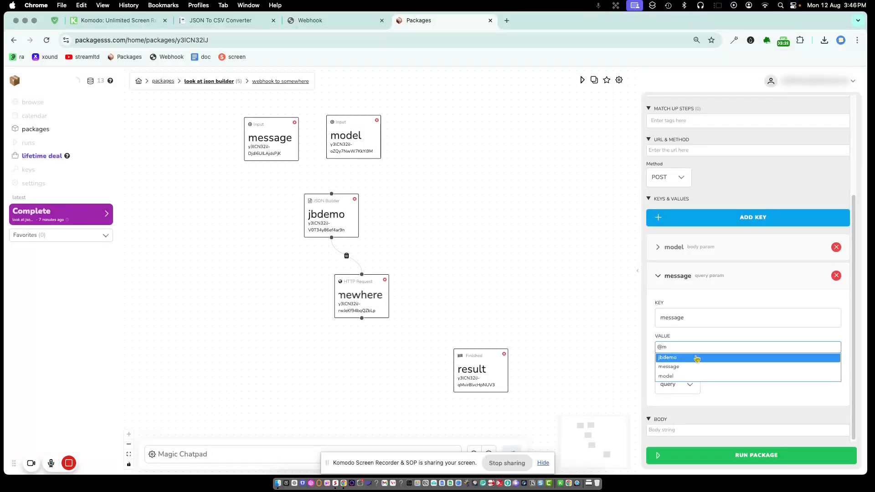
{"action": "left_click", "coordinate": [699, 367]}
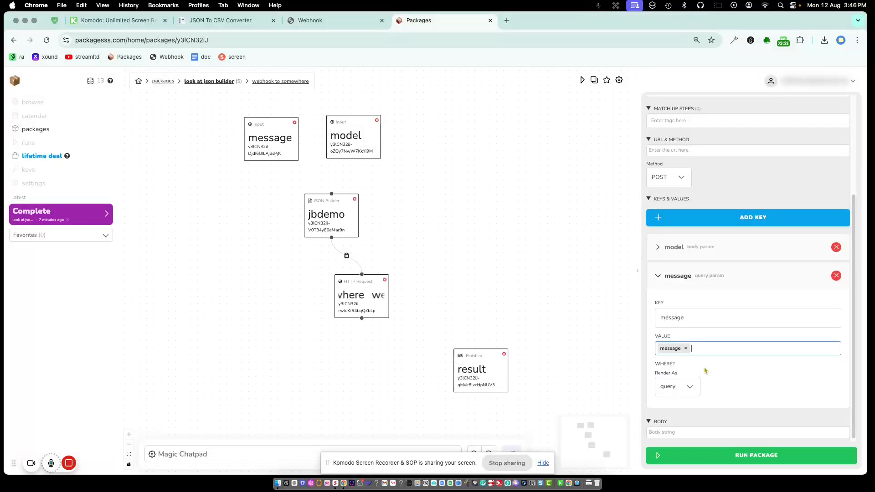
{"action": "left_click", "coordinate": [658, 390]}
{"action": "left_click", "coordinate": [670, 431]}
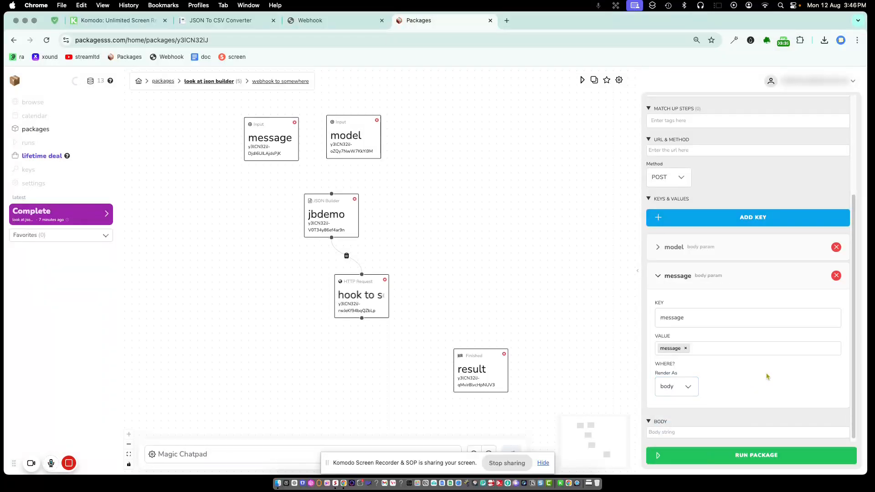
{"action": "left_click", "coordinate": [657, 277]}
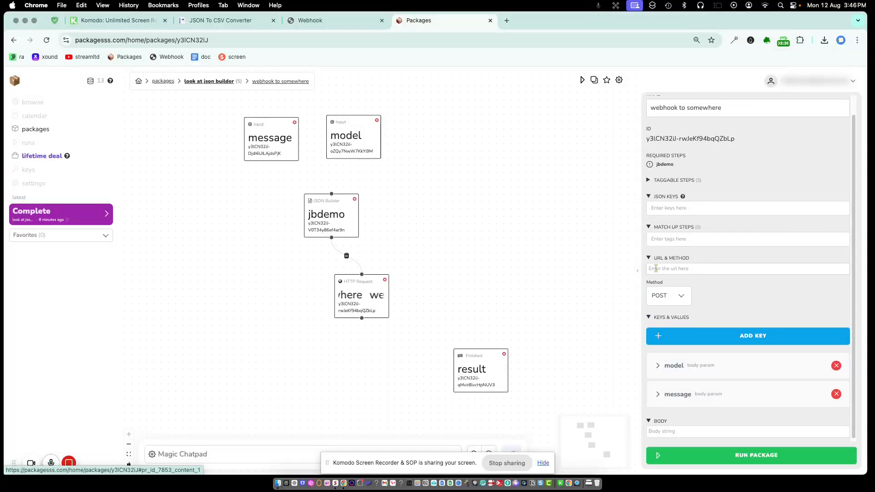
{"action": "left_click", "coordinate": [303, 20]}
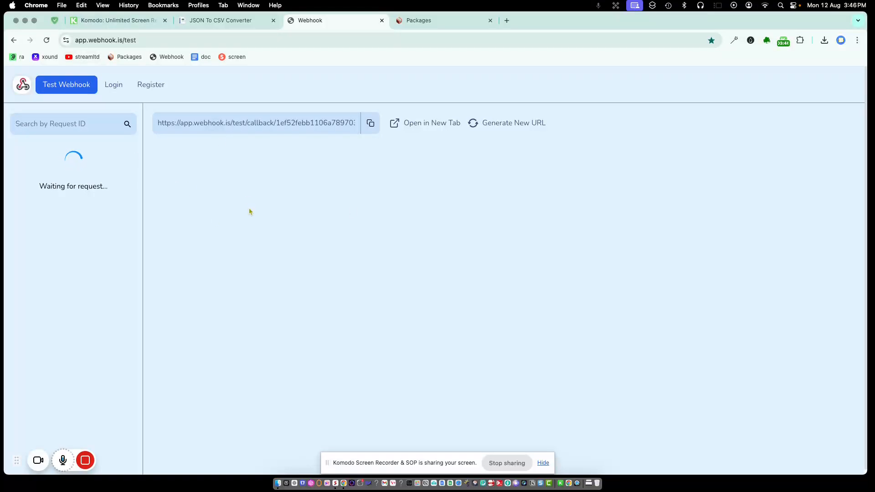
Go to webhook.is, open its test webhook page, and copy the test callback URL.
{"action": "left_click_drag", "start_coordinate": [141, 39], "coordinate": [75, 39]}
{"action": "type", "text": "webhook.is"}
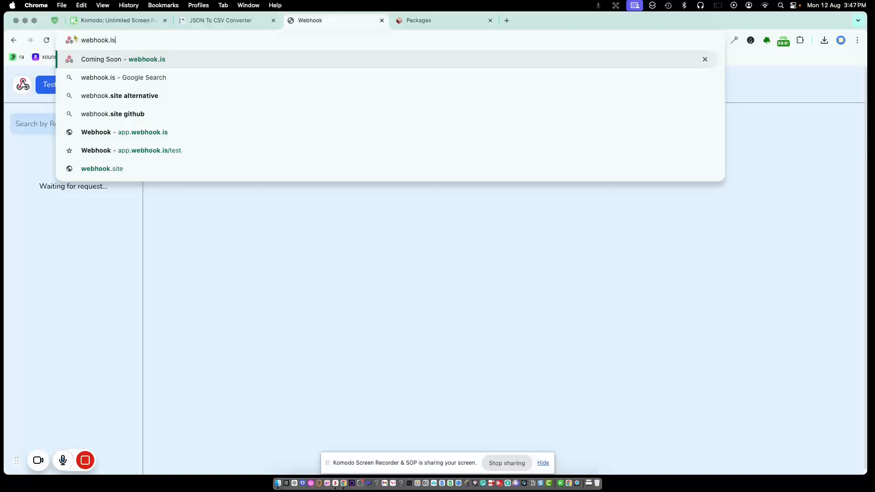
{"action": "key", "text": "Return"}
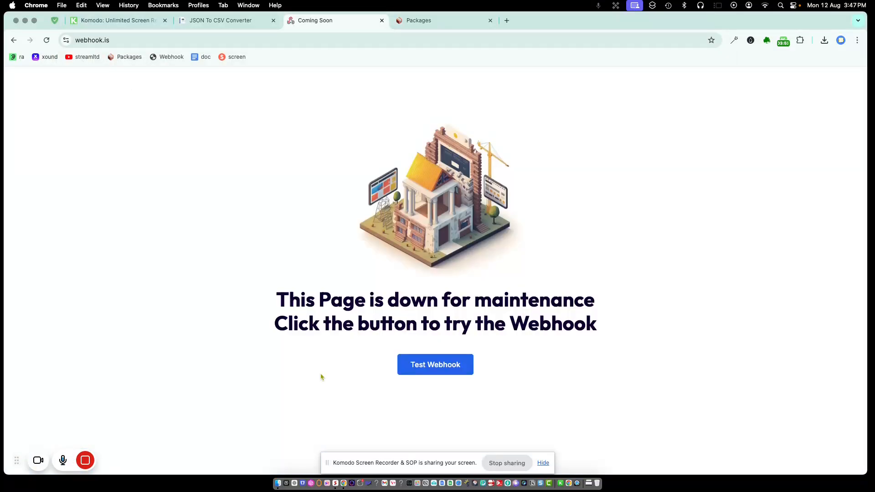
{"action": "left_click", "coordinate": [448, 371]}
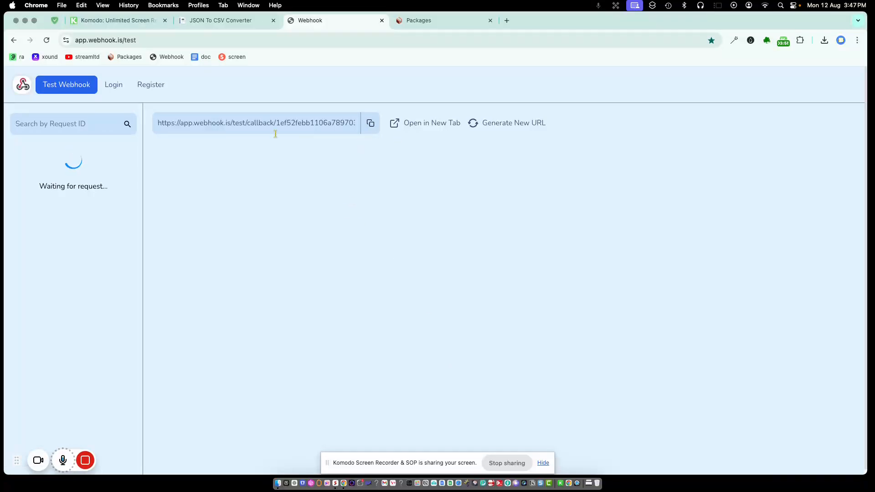
{"action": "left_click", "coordinate": [371, 124]}
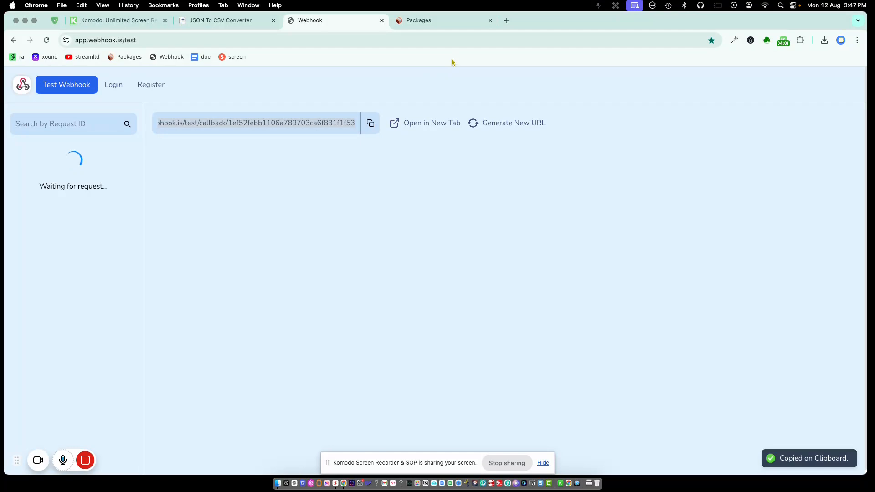
{"action": "left_click", "coordinate": [421, 21]}
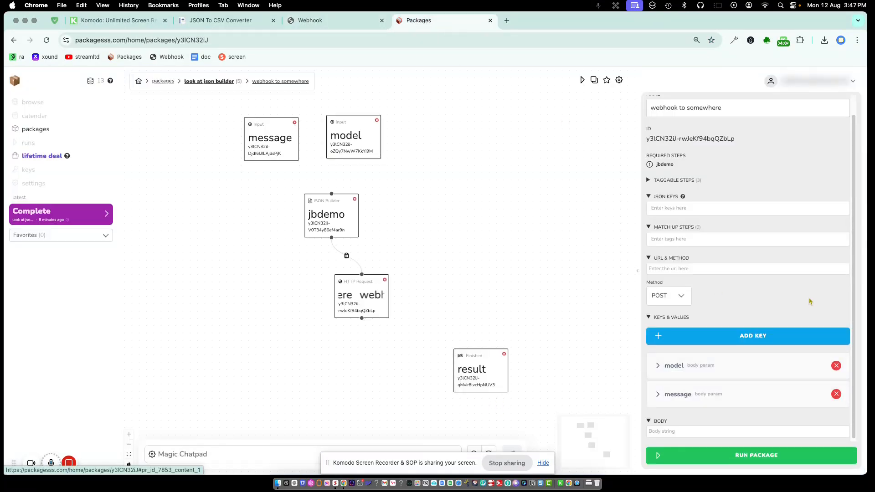
Paste the webhook.is callback URL into the HTTP Request URL field and run the package.
{"action": "left_click", "coordinate": [310, 20]}
{"action": "left_click", "coordinate": [371, 123]}
{"action": "left_click", "coordinate": [418, 21]}
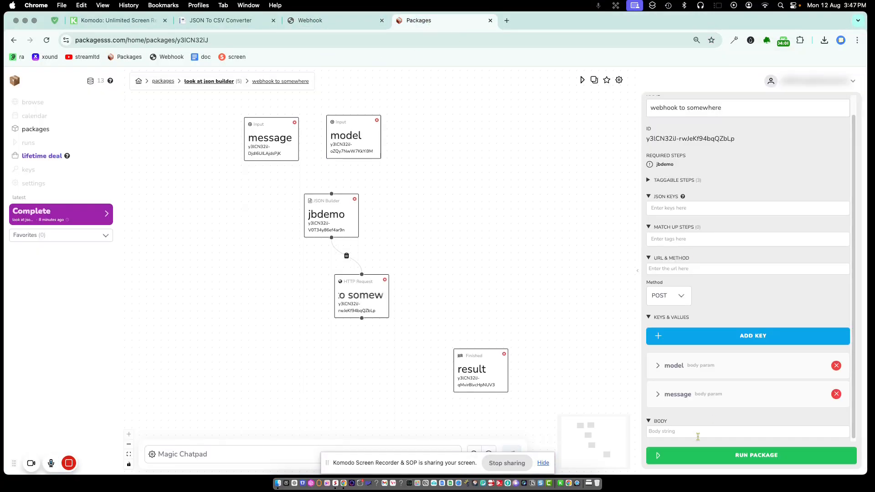
{"action": "left_click", "coordinate": [684, 269]}
{"action": "key", "text": "cmd+v"}
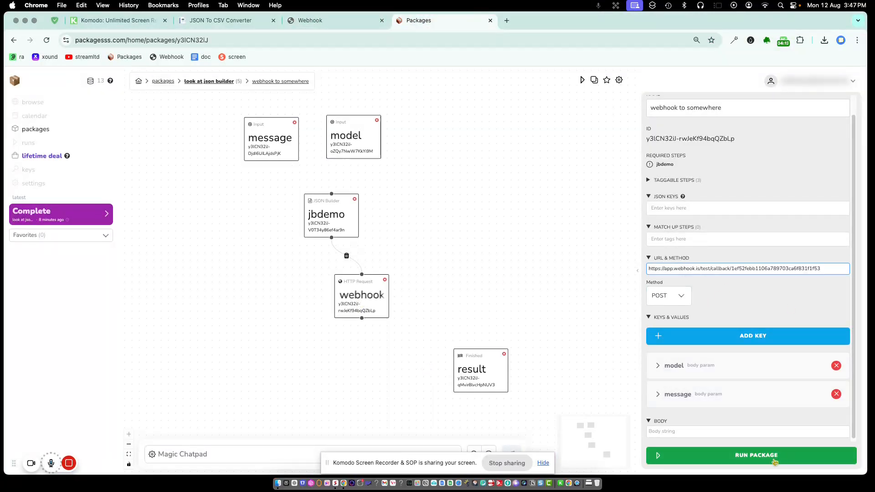
{"action": "left_click", "coordinate": [777, 306]}
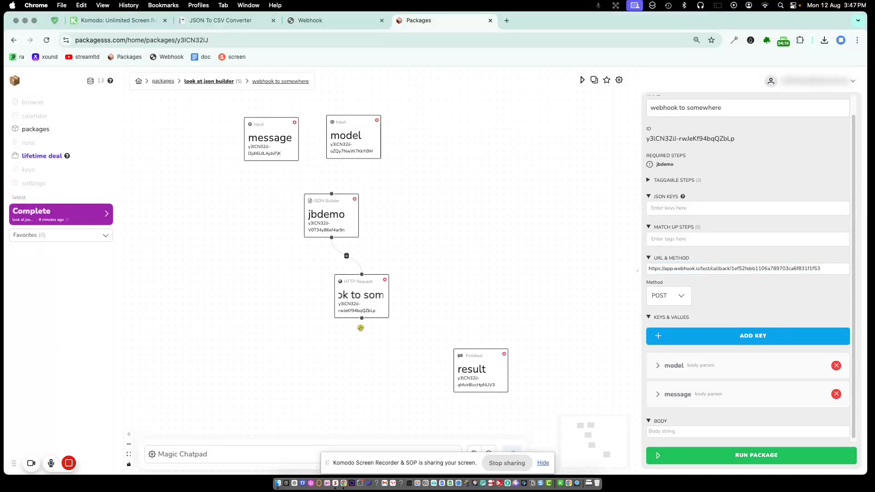
Replace jbdemo with 'webhook to somewhere' as the result step's template.
{"action": "left_click", "coordinate": [483, 375]}
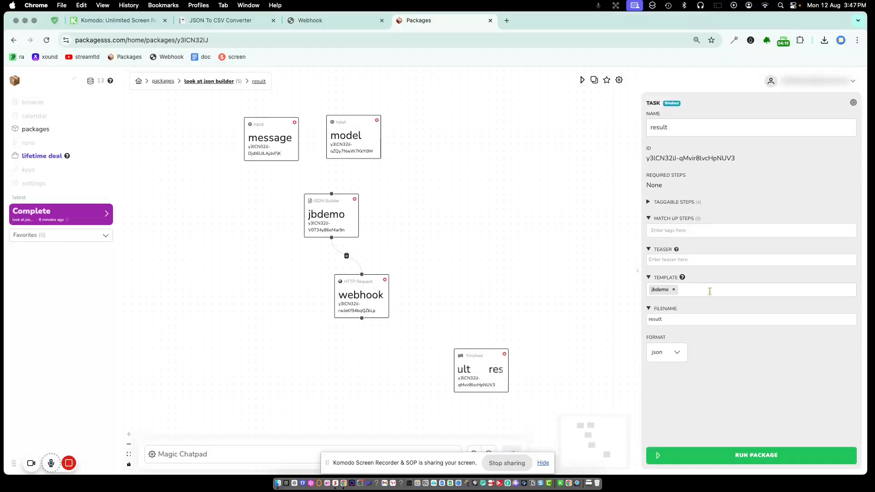
{"action": "left_click", "coordinate": [681, 291]}
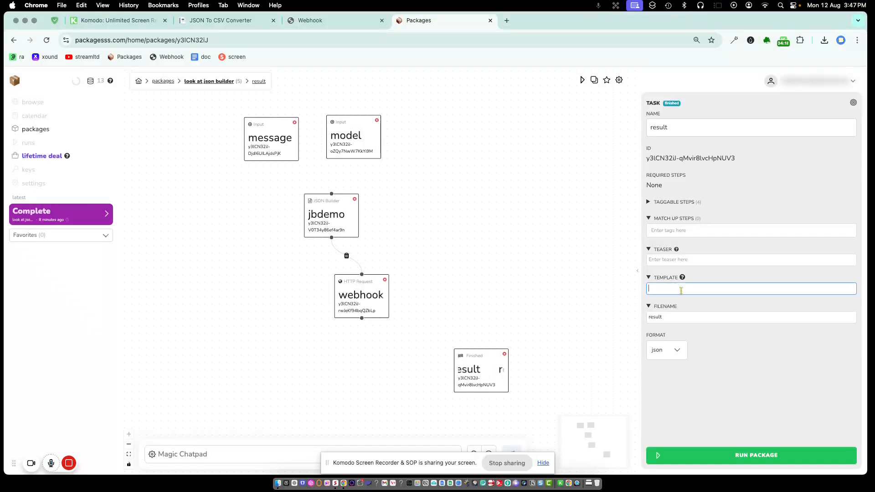
{"action": "type", "text": "@we"}
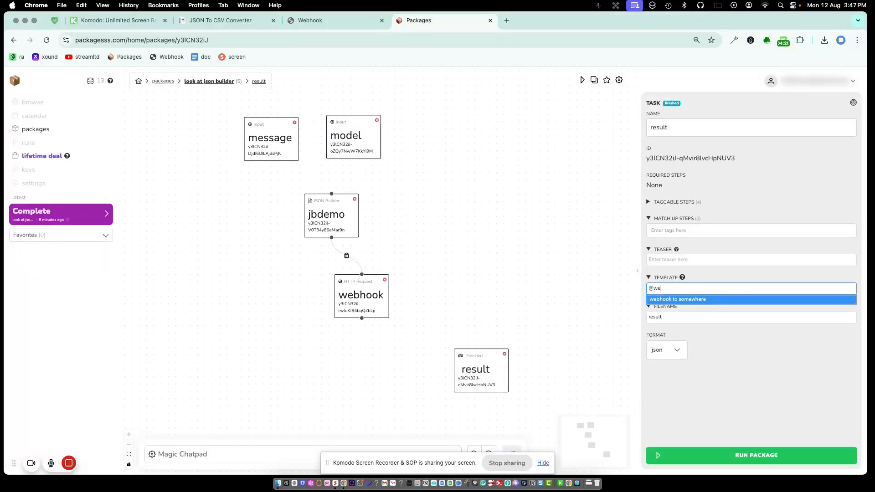
{"action": "left_click", "coordinate": [694, 299]}
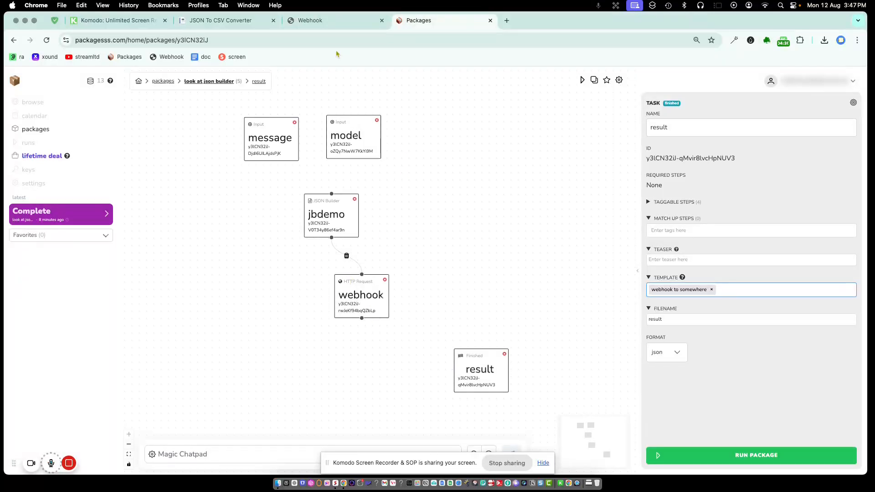
{"action": "left_click", "coordinate": [325, 22]}
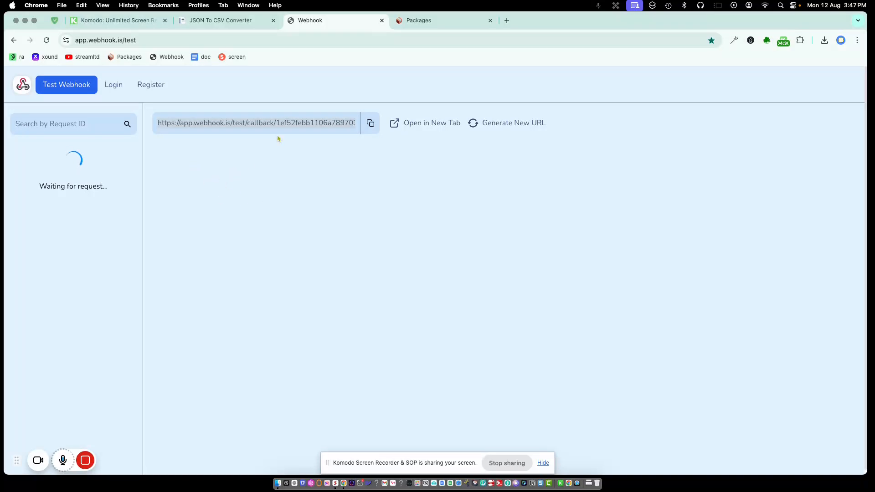
{"action": "left_click", "coordinate": [411, 28]}
Run the package with the message changed to 'what is blue ocean?' and model gpt4.
{"action": "left_click", "coordinate": [767, 458]}
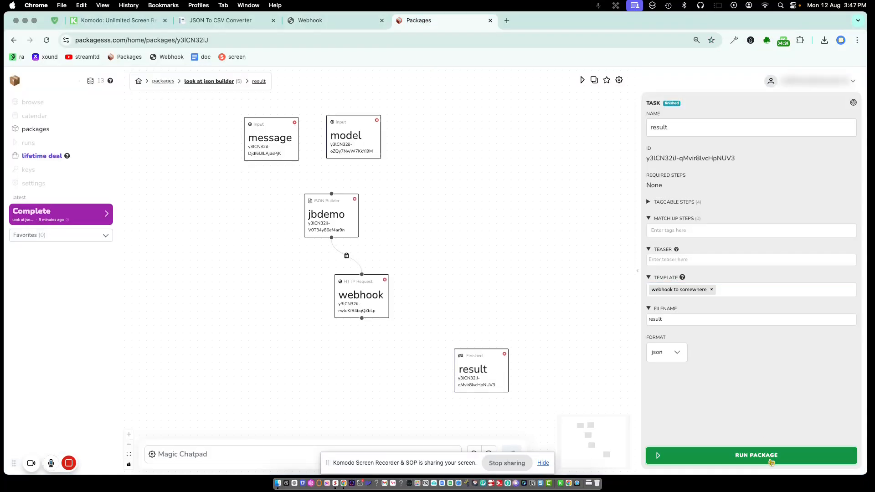
{"action": "left_click", "coordinate": [365, 266]}
{"action": "left_click_drag", "start_coordinate": [384, 226], "coordinate": [348, 224]}
{"action": "type", "text": "what is blue"}
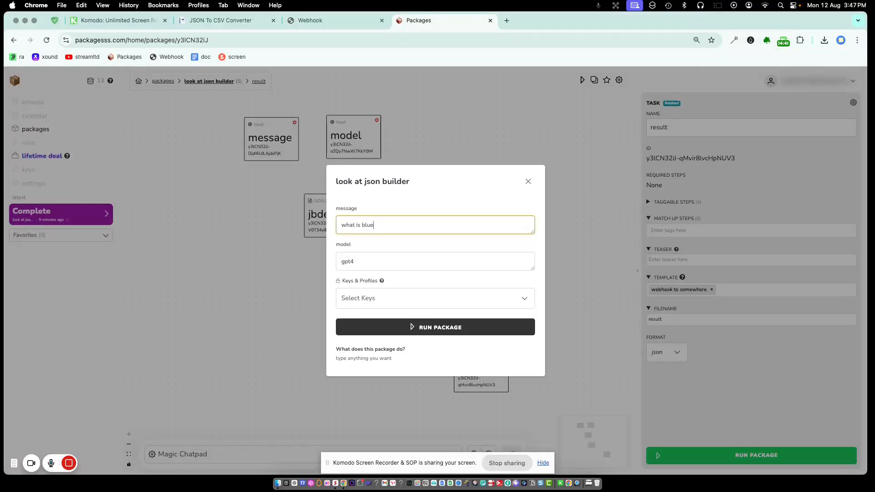
{"action": "type", "text": " ocean?"}
{"action": "left_click", "coordinate": [445, 329]}
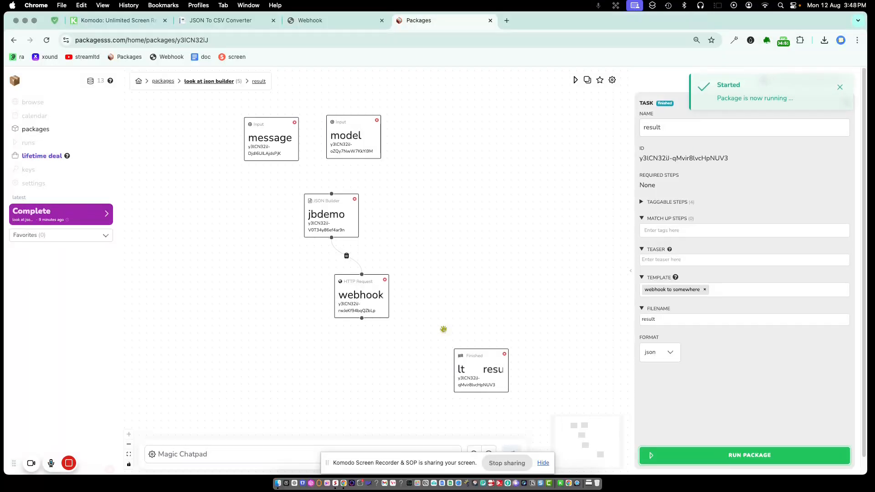
On webhook.is, highlight the received POST body showing model gpt4 and message 'what is blue ocean?'.
{"action": "left_click", "coordinate": [314, 20]}
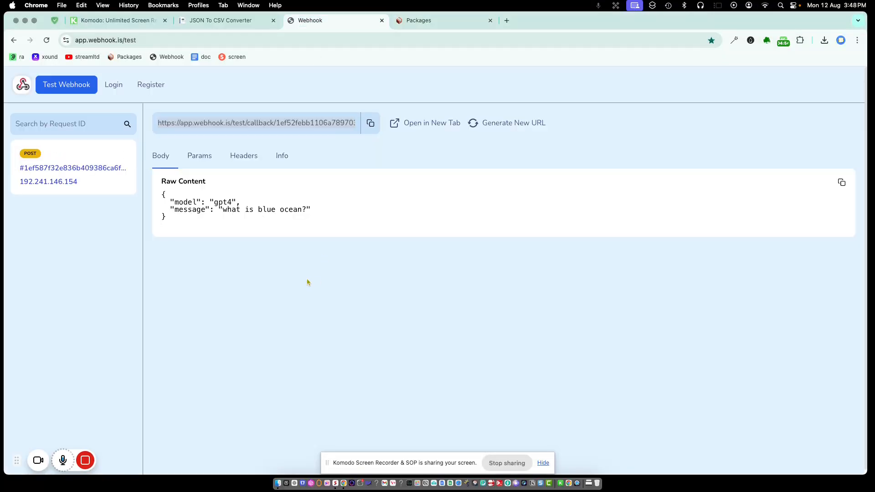
{"action": "left_click_drag", "start_coordinate": [173, 202], "coordinate": [241, 204]}
{"action": "left_click_drag", "start_coordinate": [170, 211], "coordinate": [315, 215]}
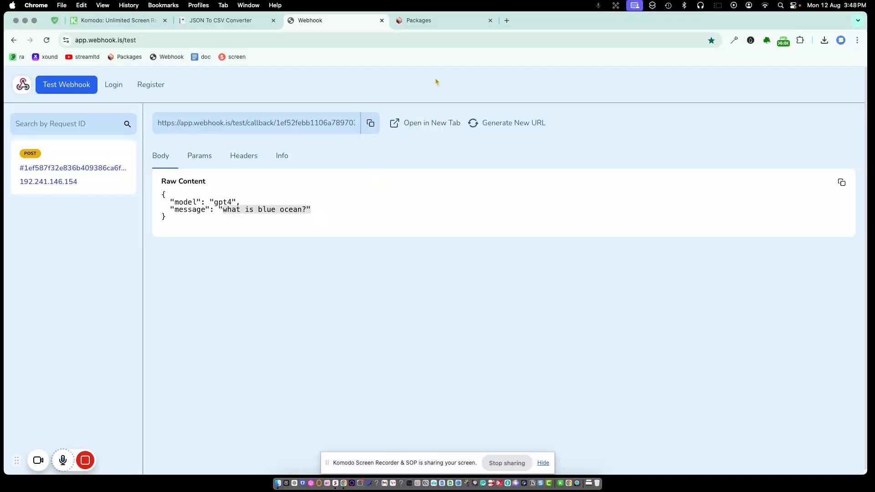
Back in the package editor, open the latest completed run's result card.
{"action": "left_click", "coordinate": [447, 24]}
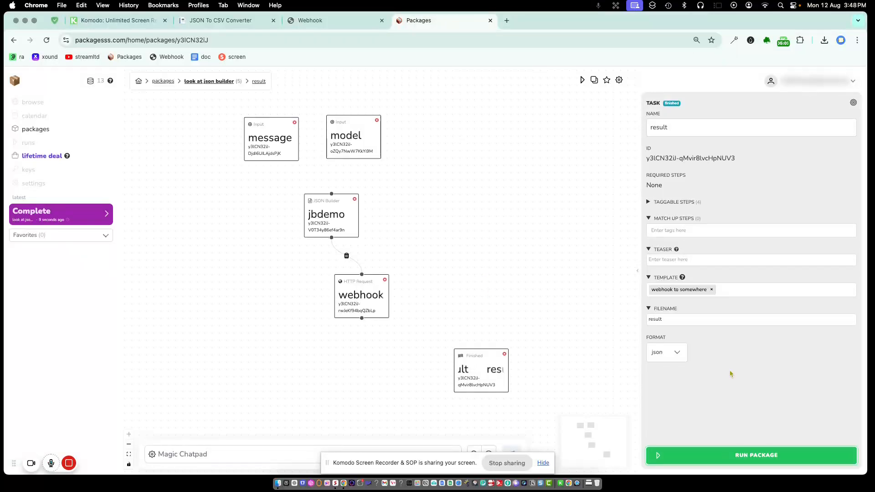
{"action": "left_click", "coordinate": [95, 217]}
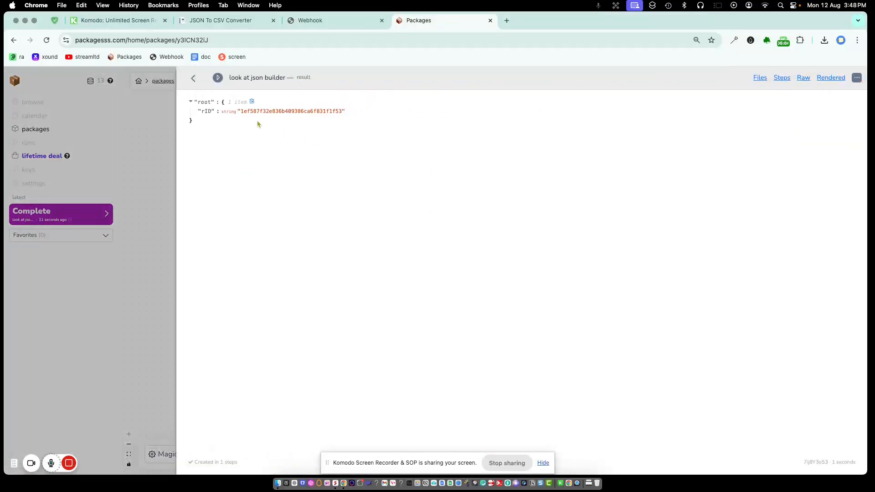
{"action": "left_click", "coordinate": [193, 82]}
{"action": "left_click", "coordinate": [107, 217]}
Review the run's raw rID output, its five steps and the result.json file, then return to the graph.
{"action": "left_click", "coordinate": [803, 78]}
{"action": "double_click", "coordinate": [296, 101]}
{"action": "left_click", "coordinate": [782, 79]}
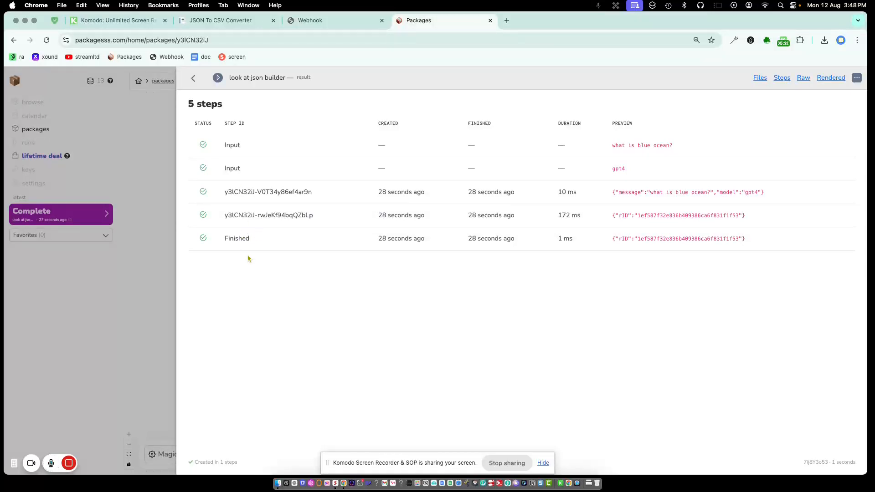
{"action": "left_click", "coordinate": [760, 79]}
{"action": "left_click", "coordinate": [224, 123]}
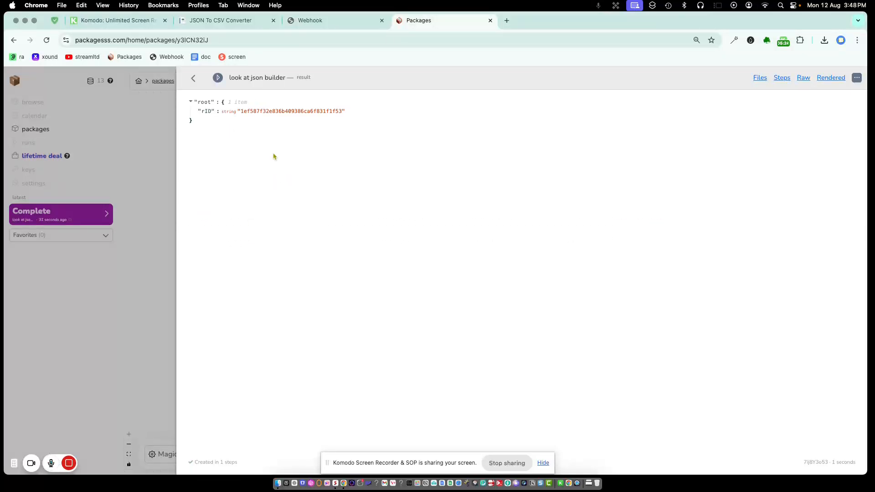
{"action": "left_click", "coordinate": [193, 81]}
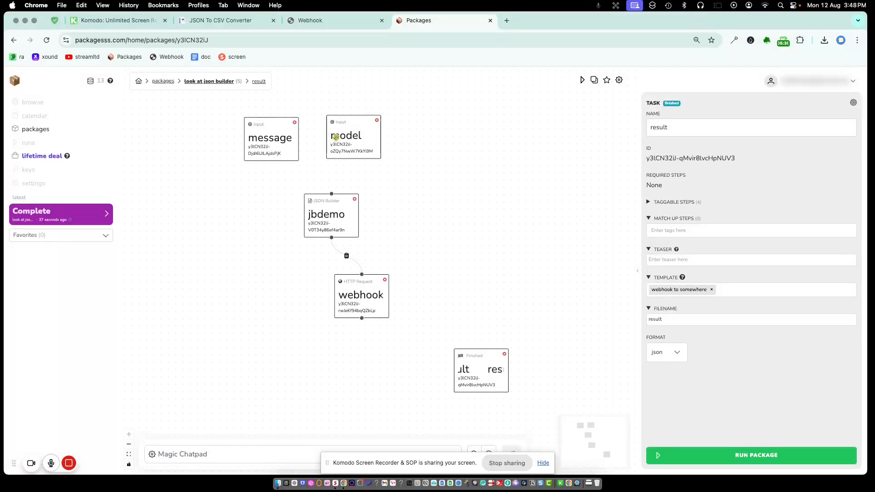
Switch output to Markdown to HTML and run the package with message 'what is a black swan event?'.
{"action": "left_click", "coordinate": [666, 353]}
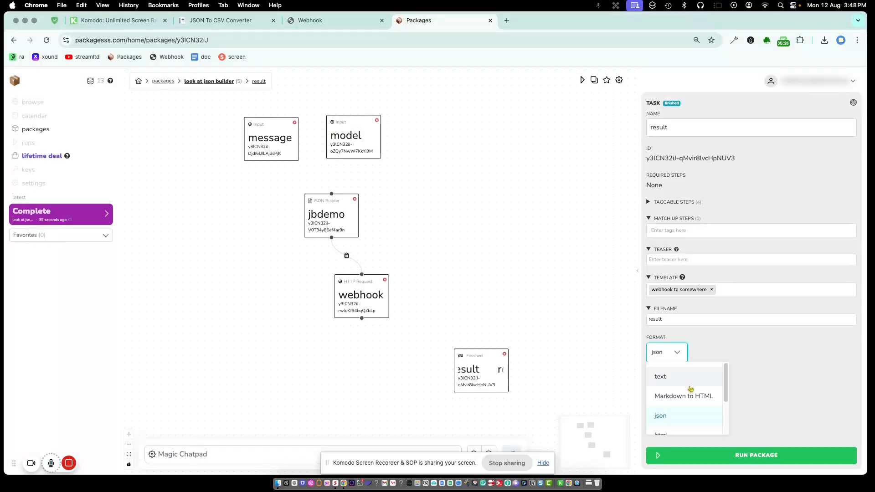
{"action": "left_click", "coordinate": [696, 396]}
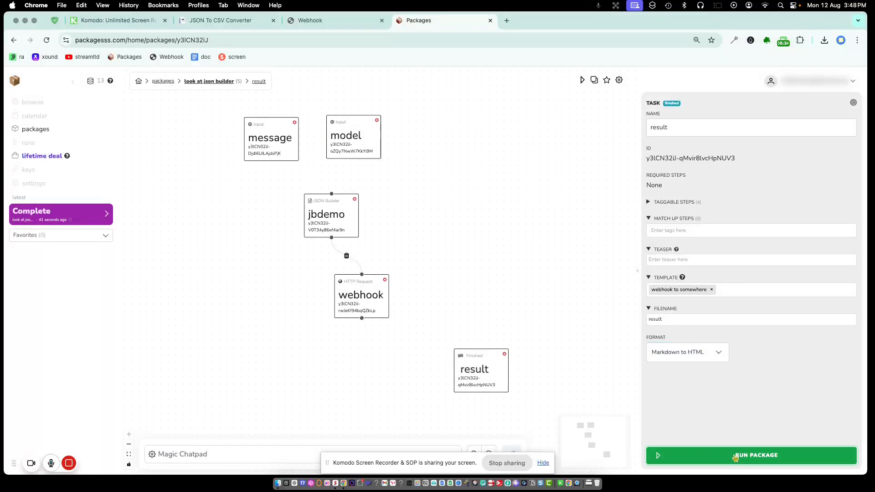
{"action": "left_click", "coordinate": [736, 458]}
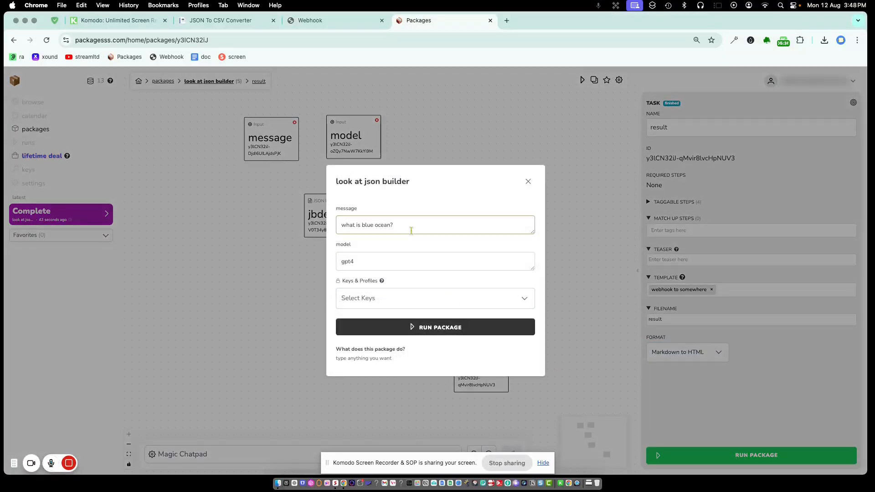
{"action": "left_click_drag", "start_coordinate": [410, 228], "coordinate": [322, 227]}
{"action": "type", "text": "what"}
{"action": "type", "text": "is a black swan event?"}
{"action": "left_click", "coordinate": [426, 327]}
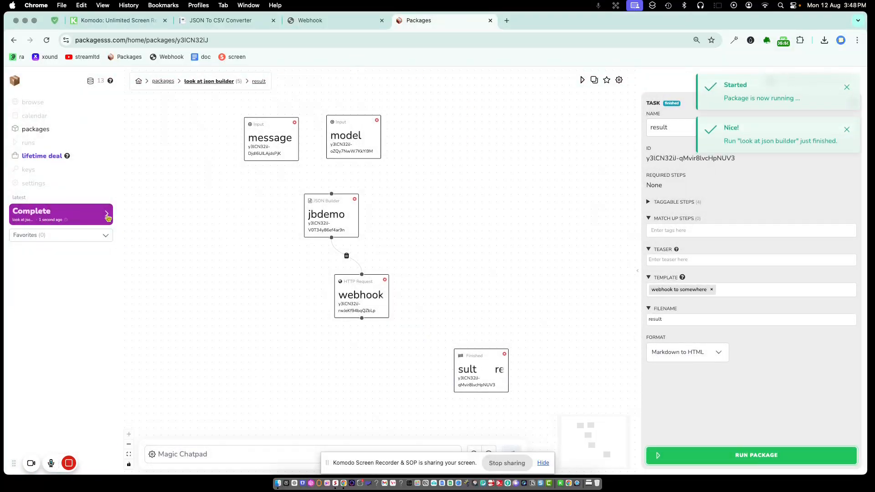
Check the black swan run's HTML-wrapped rID and five steps, and confirm webhook.is received the POST.
{"action": "left_click", "coordinate": [107, 216]}
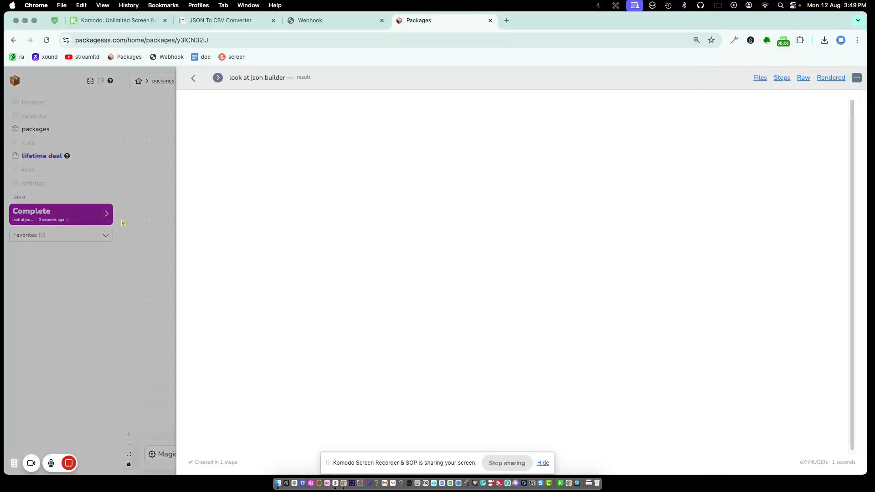
{"action": "left_click", "coordinate": [803, 78]}
{"action": "left_click", "coordinate": [781, 78]}
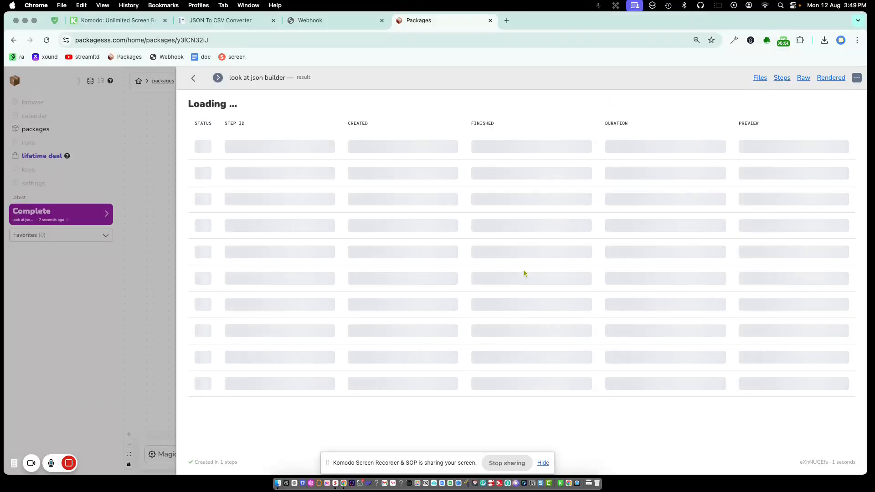
{"action": "left_click", "coordinate": [328, 21]}
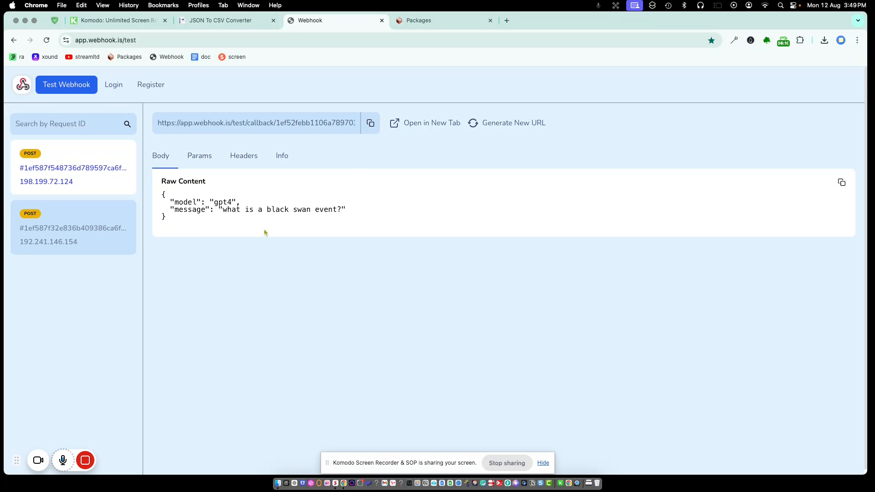
{"action": "left_click", "coordinate": [455, 21]}
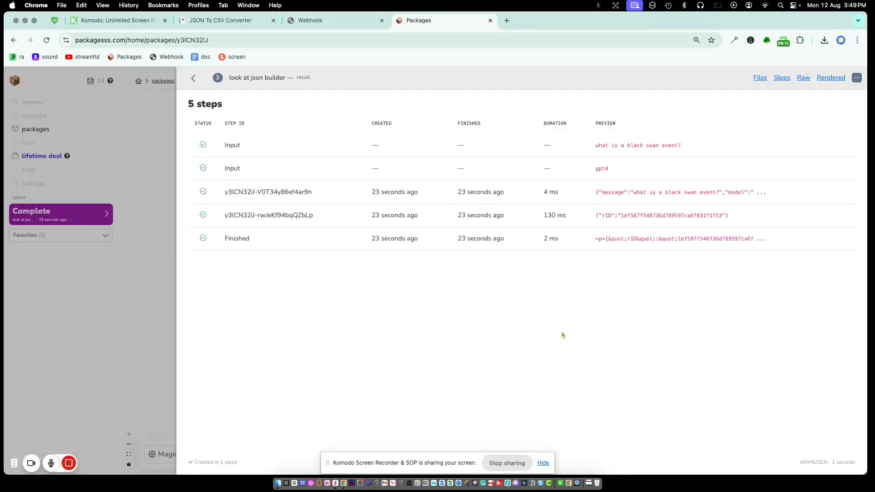
{"action": "left_click", "coordinate": [193, 78]}
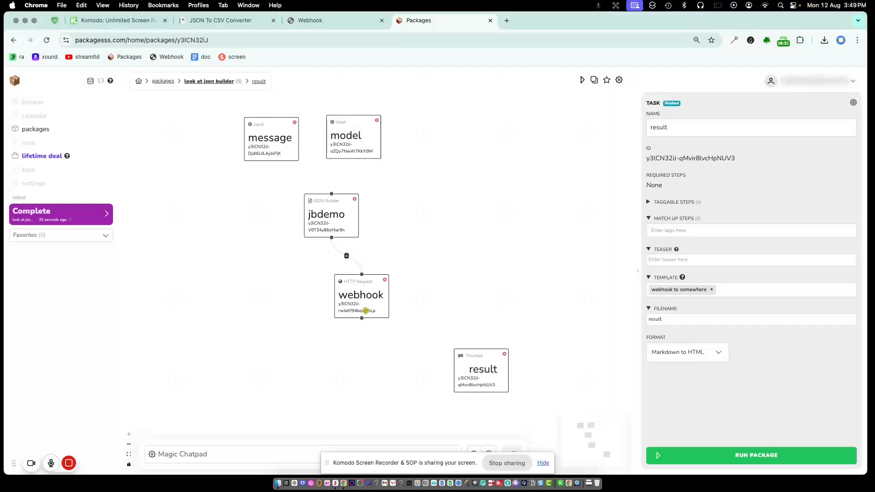
Show the 'webhook to somewhere' node's settings: POST to the webhook.is URL with model and message.
{"action": "mouse_move", "coordinate": [365, 294]}
{"action": "left_mouse_down"}
{"action": "mouse_move", "coordinate": [371, 304]}
{"action": "mouse_move", "coordinate": [377, 297]}
{"action": "left_mouse_up"}
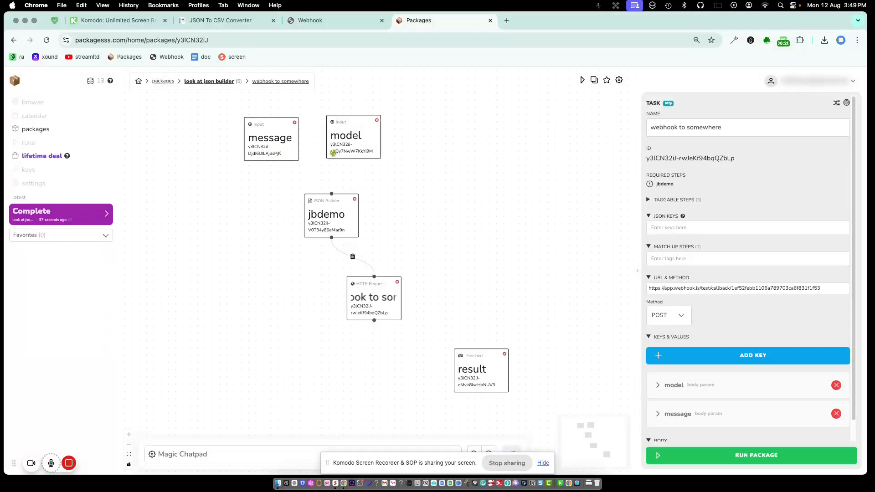